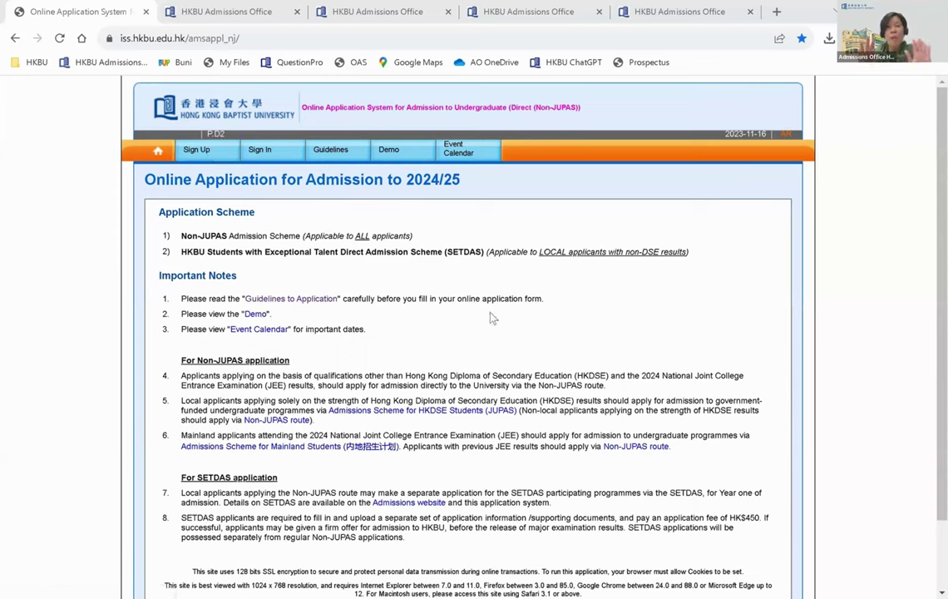
pyautogui.click(415, 40)
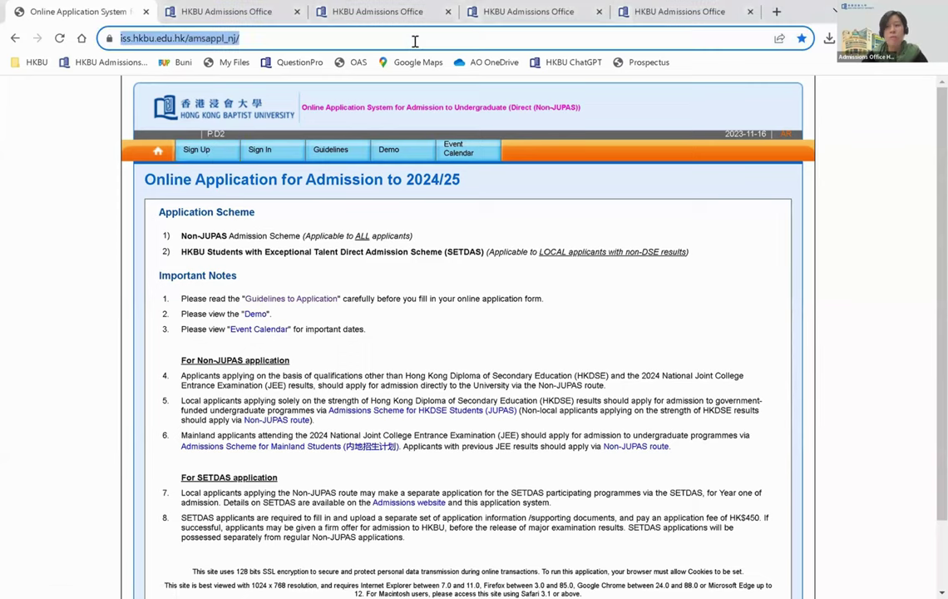
pyautogui.click(855, 581)
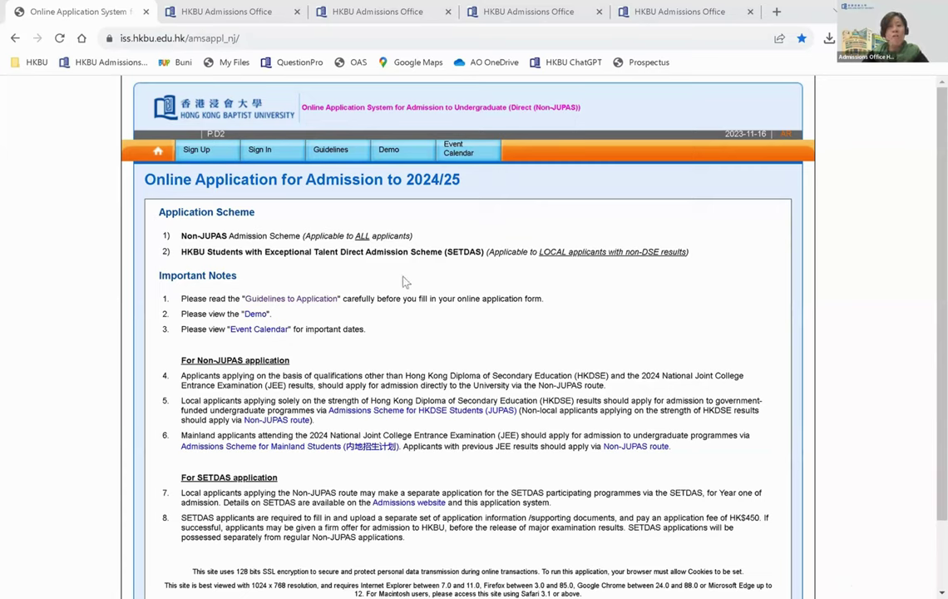
# View the Guidelines to Application page and the Demo page with its list of users' guides
pyautogui.click(337, 156)
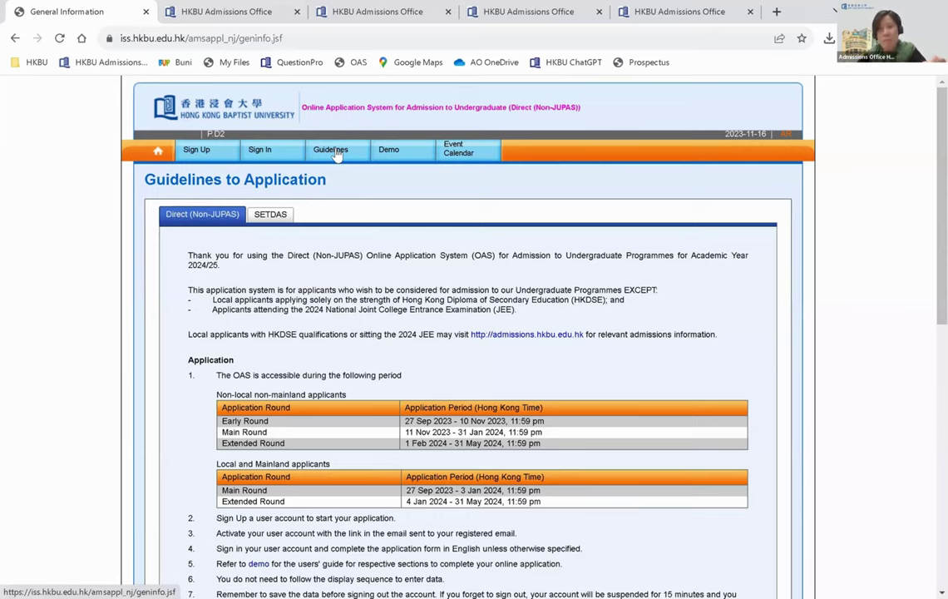
pyautogui.click(389, 153)
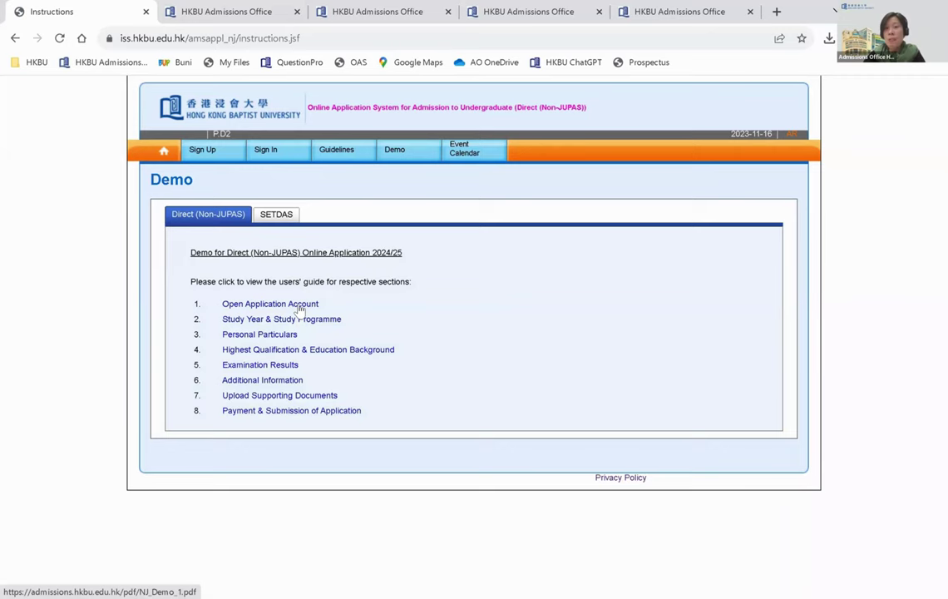
# Read through the Open Application Account guide as far as the activation e-mail section, and return to the list of demo guides
pyautogui.click(299, 306)
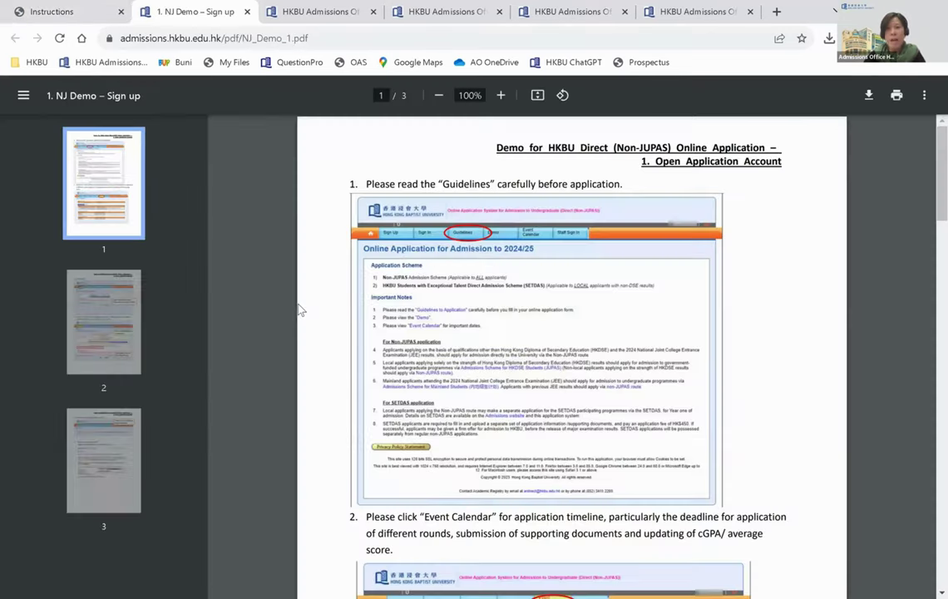
pyautogui.scroll(-10, 300, 311)
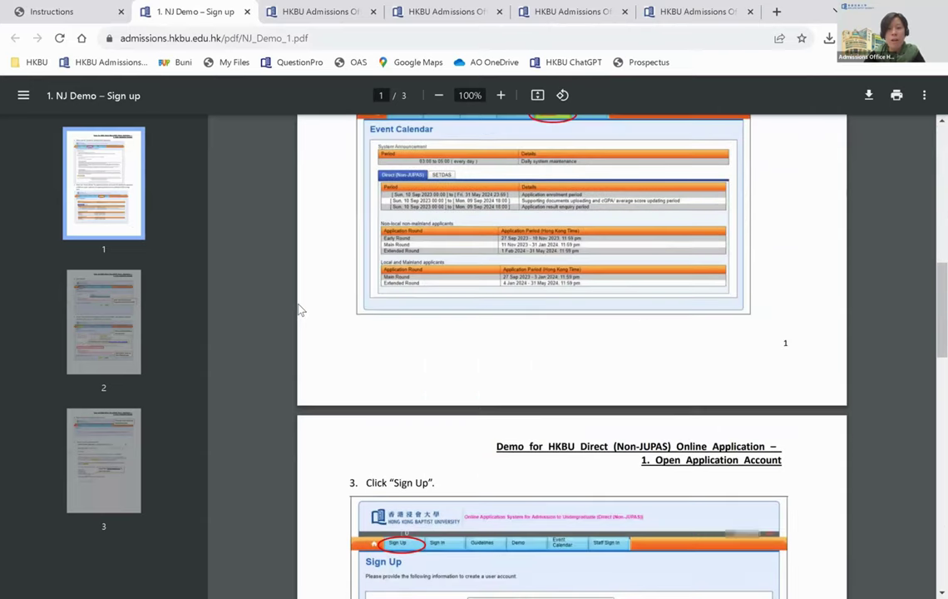
pyautogui.scroll(-5, 300, 310)
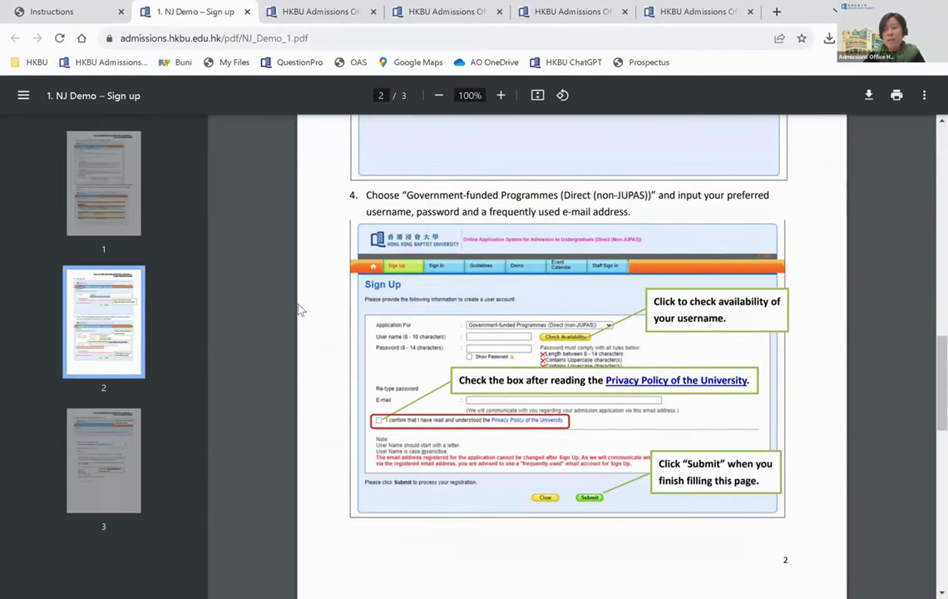
pyautogui.scroll(-3, 299, 310)
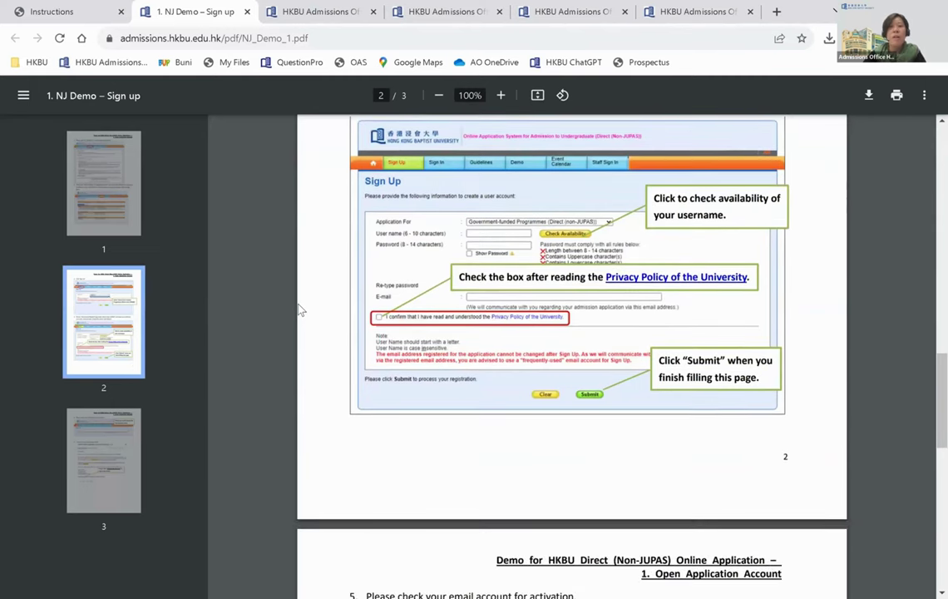
pyautogui.scroll(-10, 300, 310)
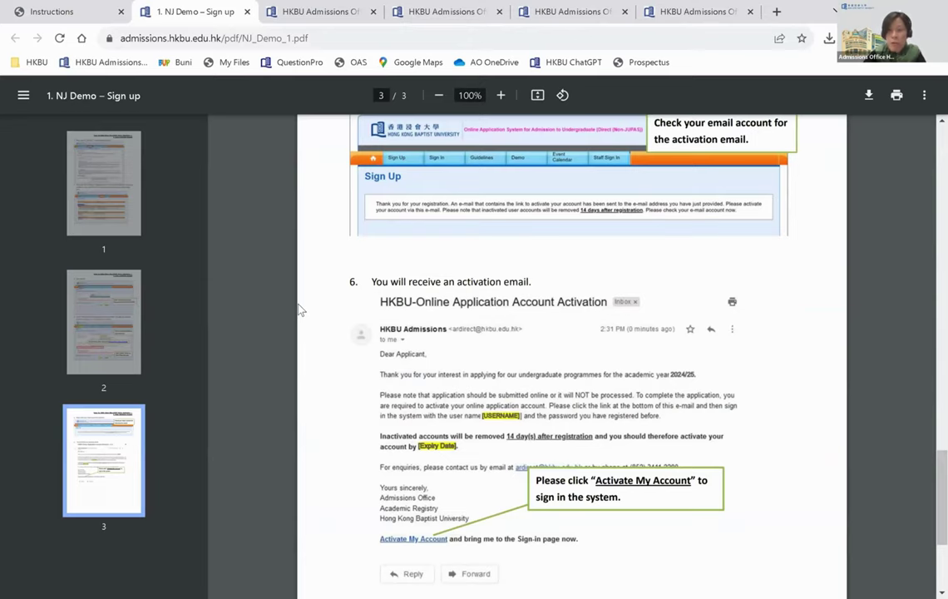
pyautogui.click(72, 21)
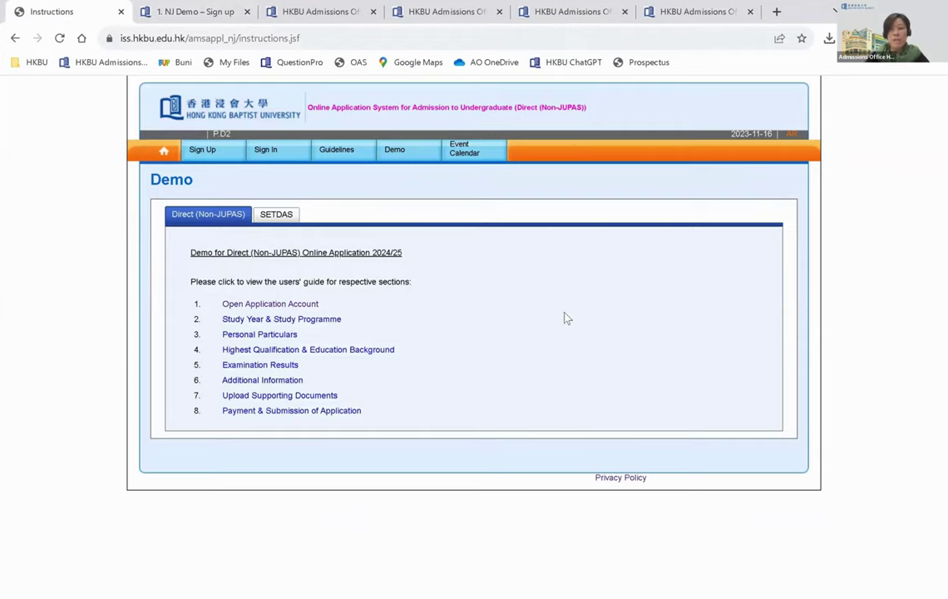
# Open the Sign Up form and choose Government-funded Programmes (Direct (non-JUPAS)) as the application type to look at the account fields
pyautogui.click(205, 158)
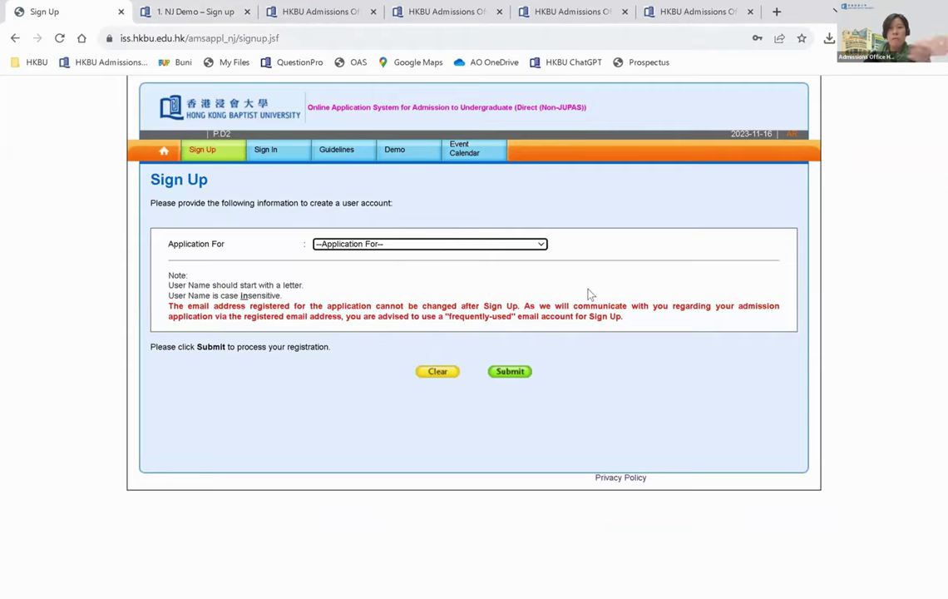
pyautogui.click(479, 244)
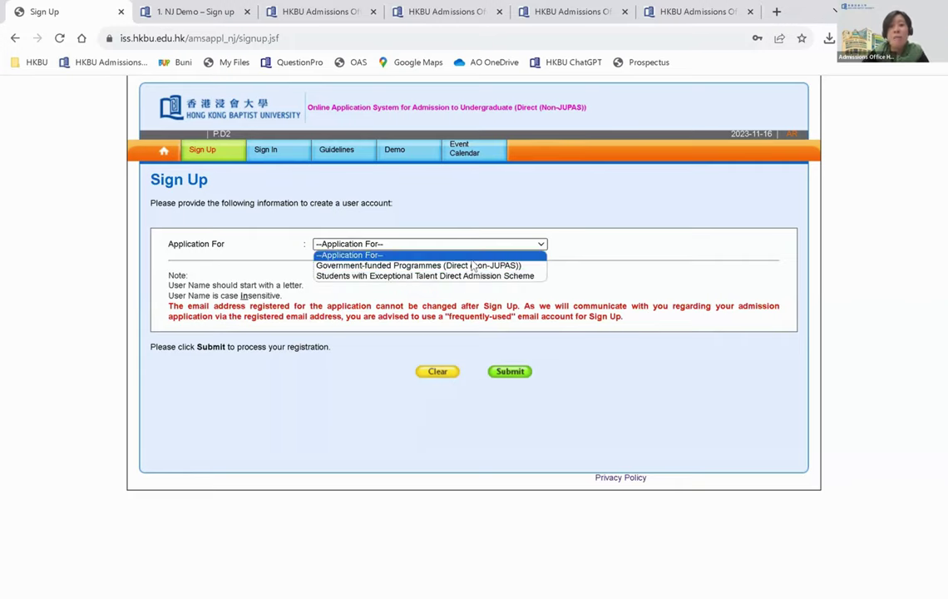
pyautogui.click(391, 266)
pyautogui.click(380, 265)
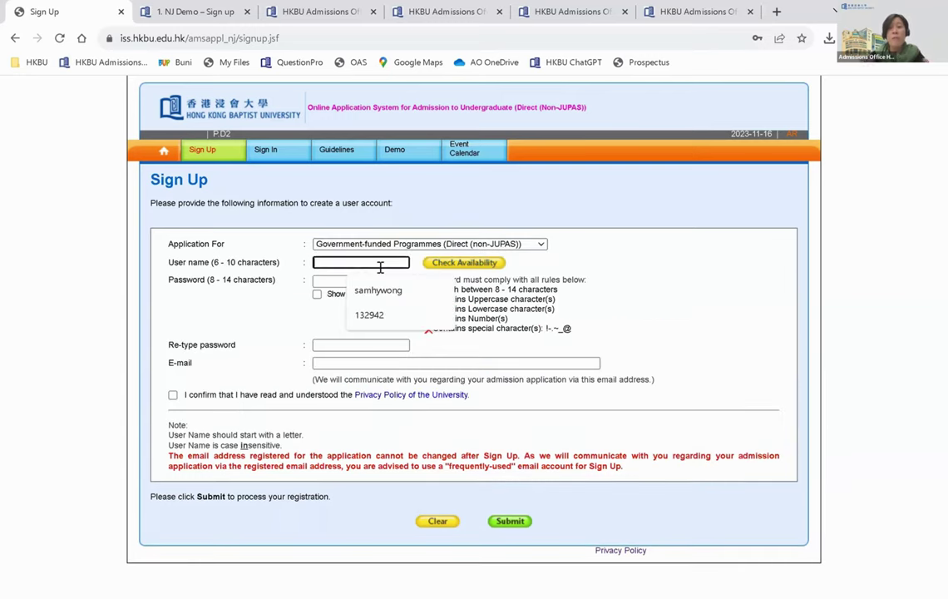
pyautogui.click(571, 278)
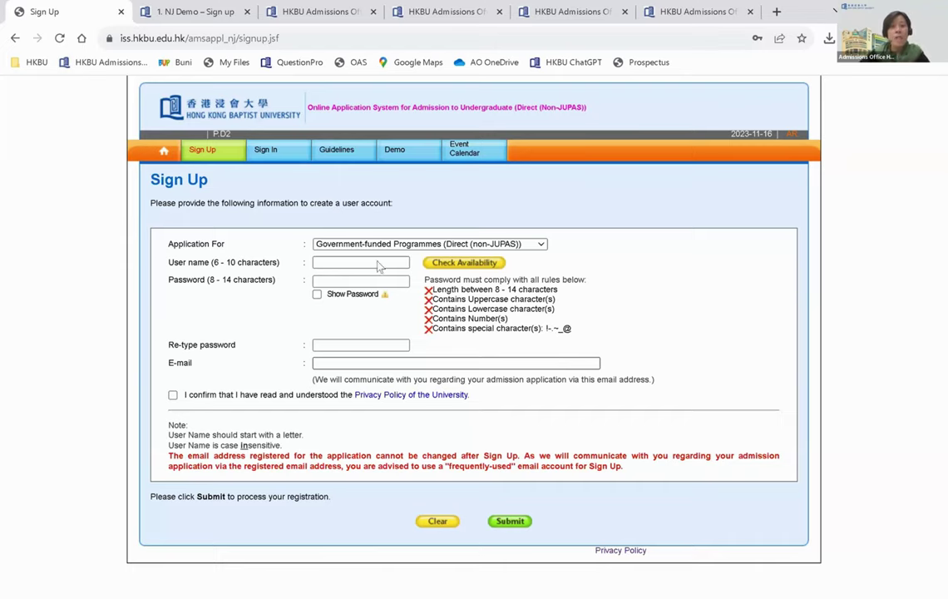
# Sign in for Government-funded Programmes (Direct (non-JUPAS)) with the account's user name and password, and decline updating the saved password
pyautogui.click(266, 149)
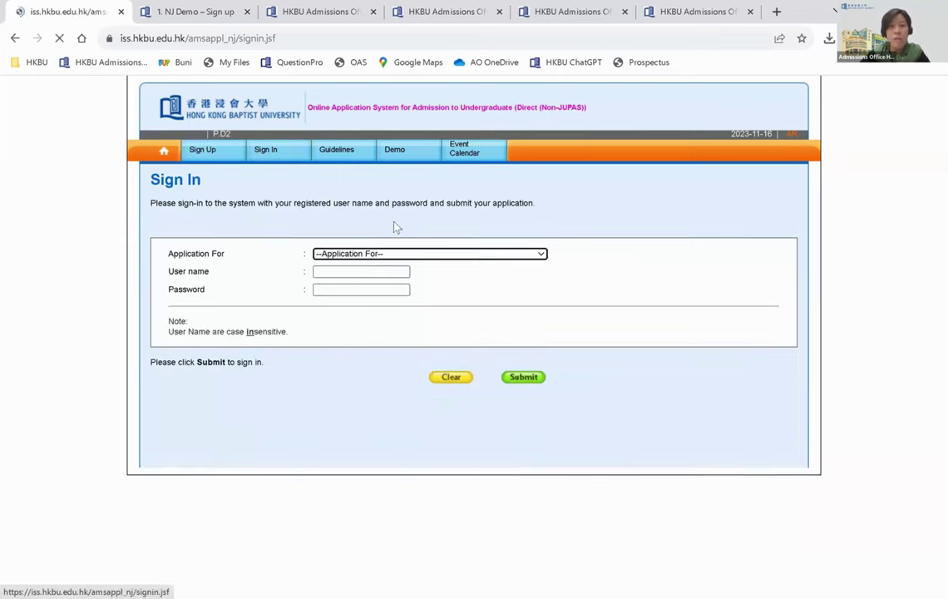
pyautogui.click(365, 254)
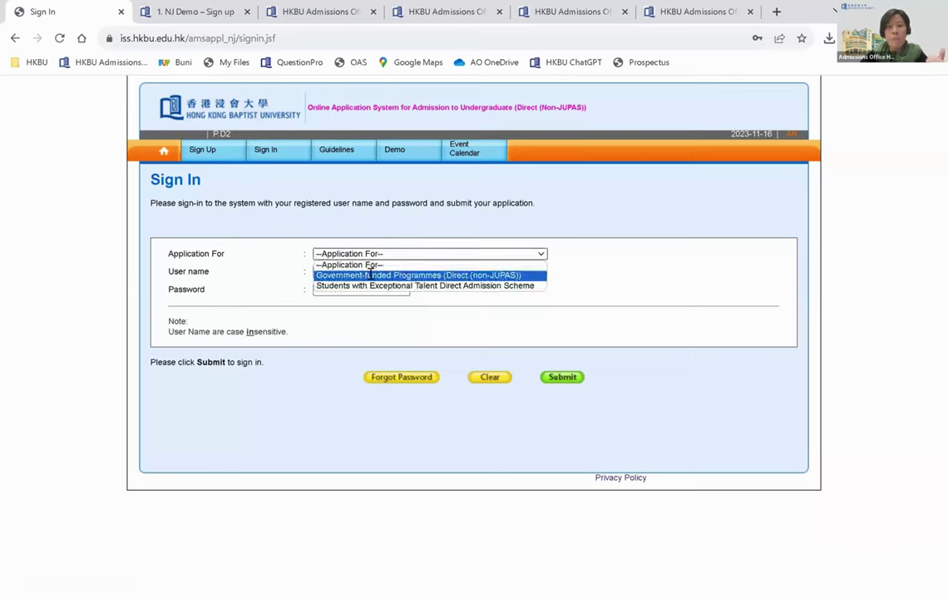
pyautogui.click(369, 275)
pyautogui.click(370, 272)
pyautogui.click(378, 301)
pyautogui.click(381, 288)
pyautogui.press('Escape')
pyautogui.write('•••••••')
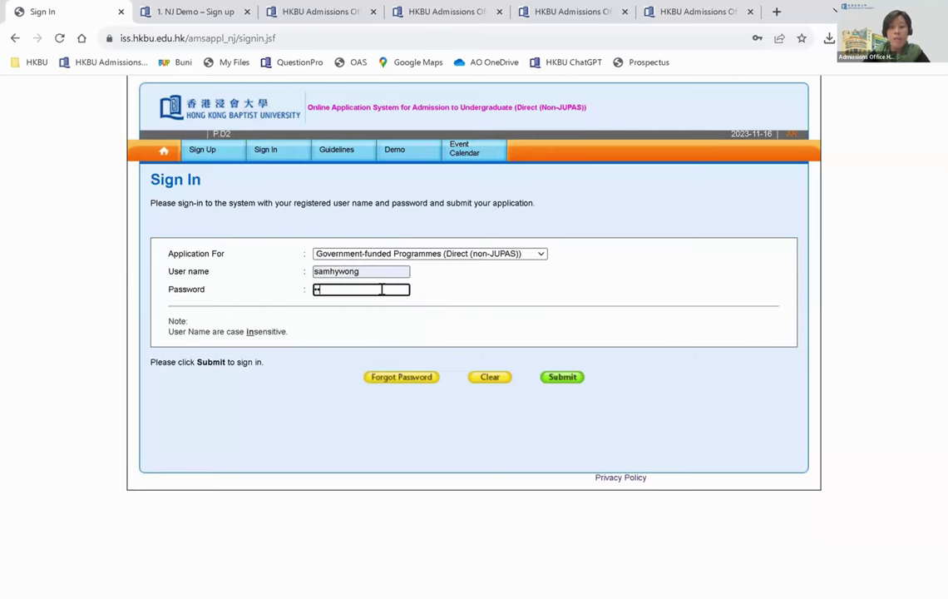
pyautogui.write('••')
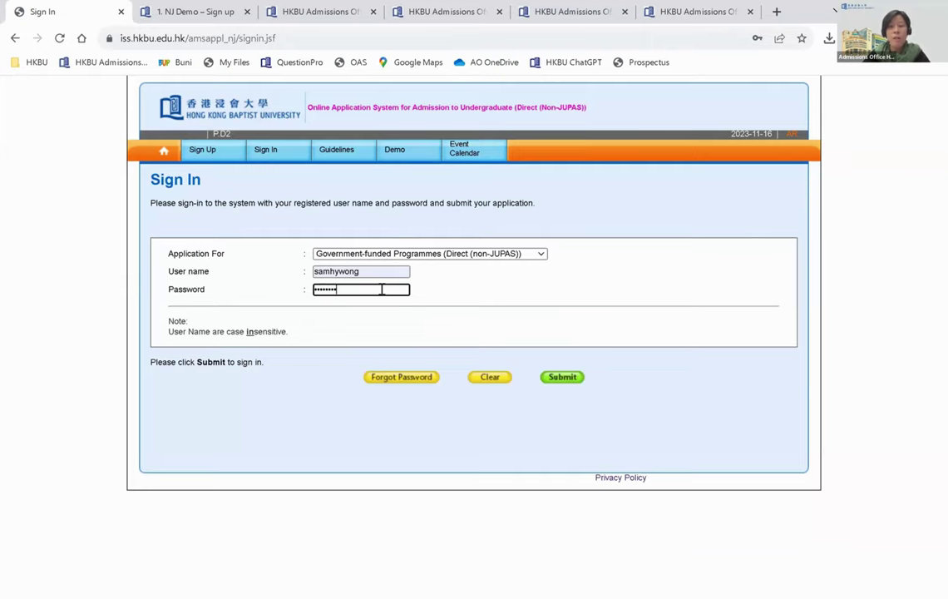
pyautogui.click(563, 376)
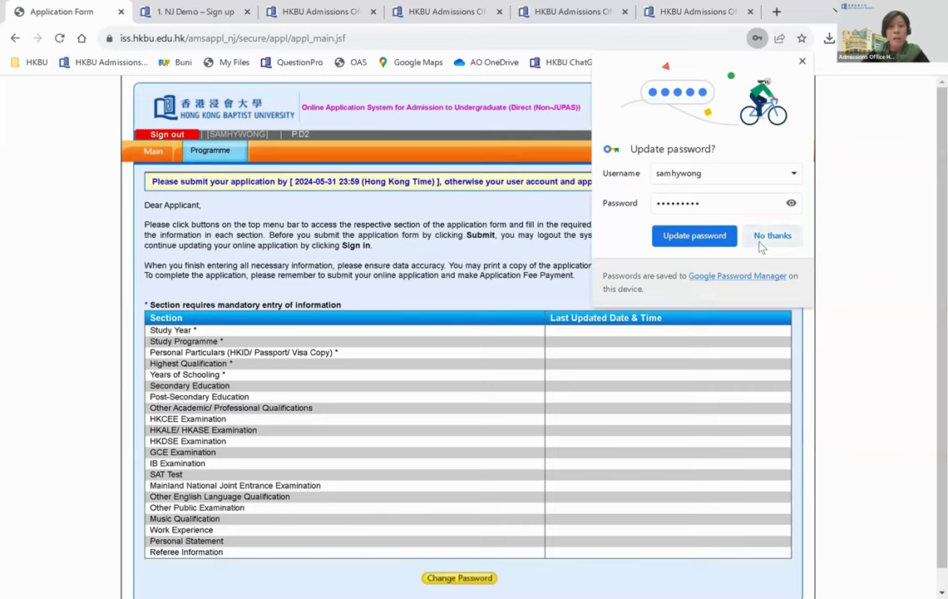
pyautogui.click(772, 236)
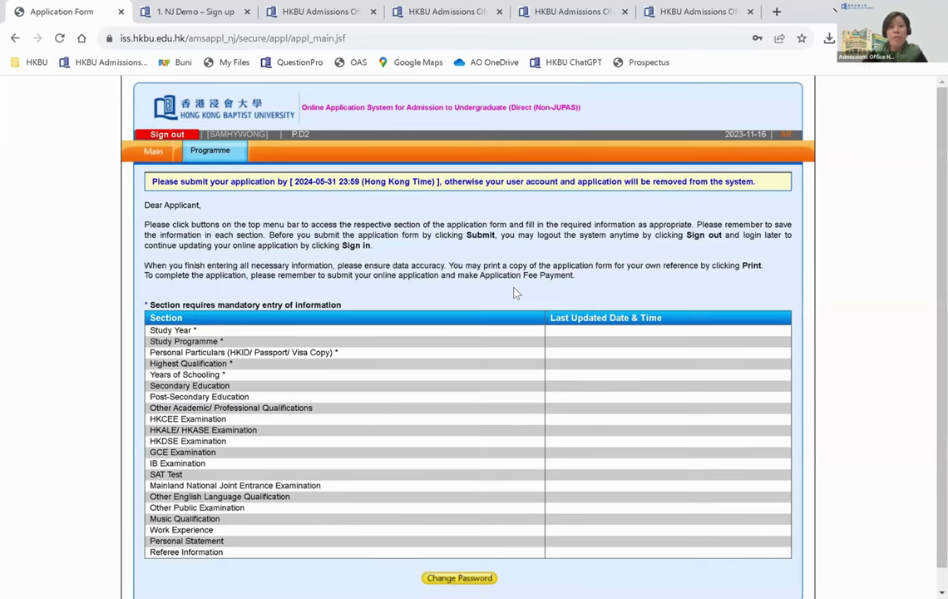
# Open the Study Year section of the application and set the year applied for to Year 1
pyautogui.scroll(-1, 516, 293)
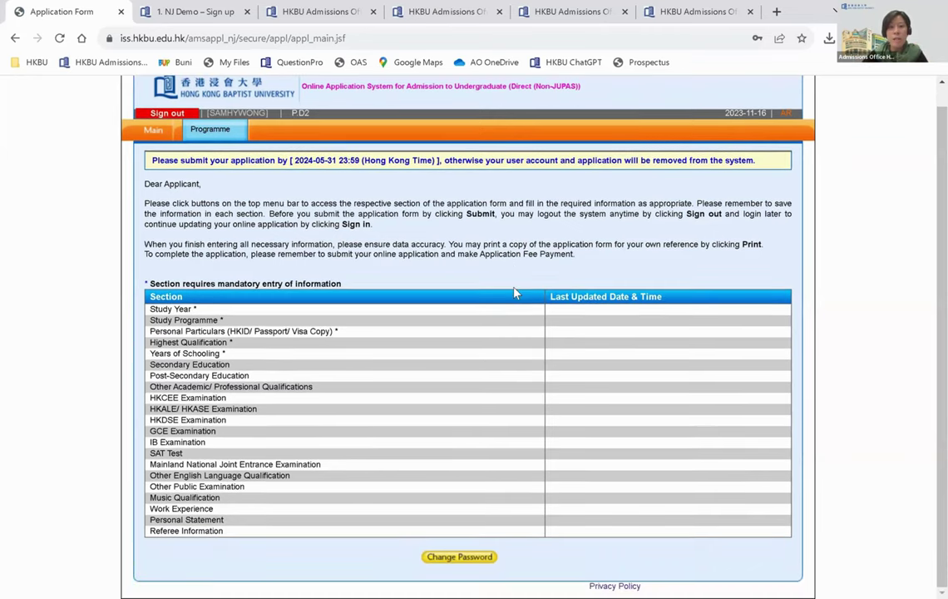
pyautogui.moveTo(223, 136)
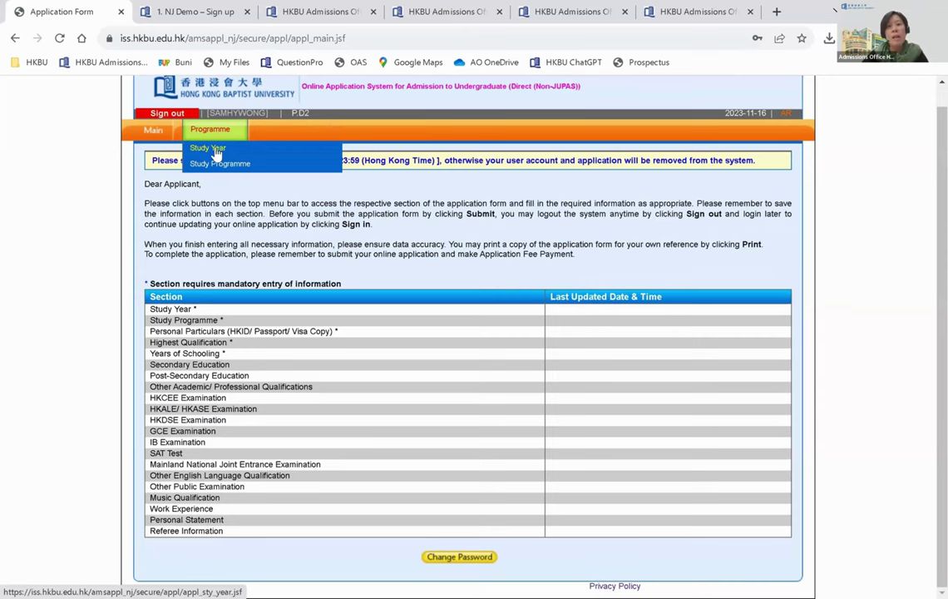
pyautogui.click(210, 148)
pyautogui.scroll(-3, 374, 352)
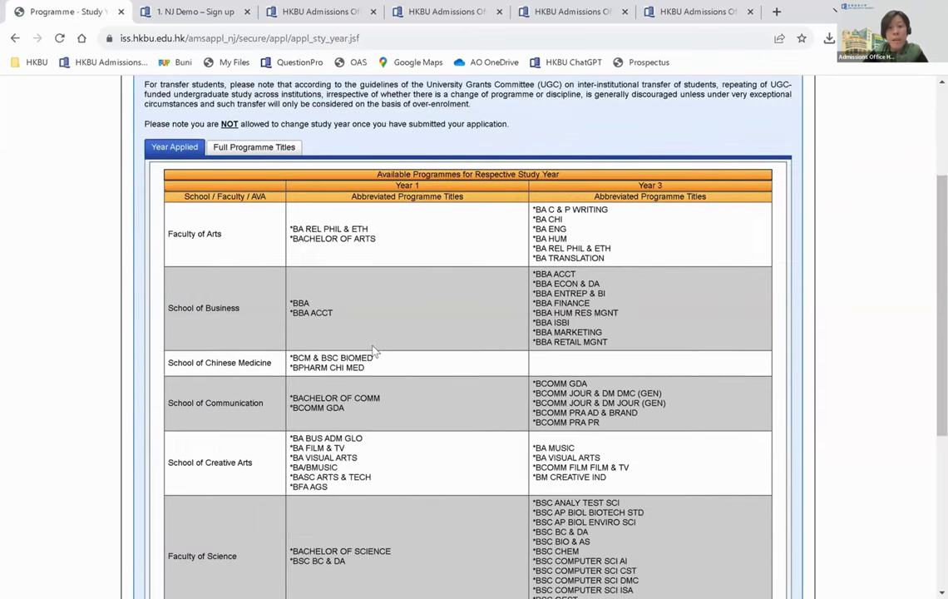
pyautogui.scroll(-3, 324, 277)
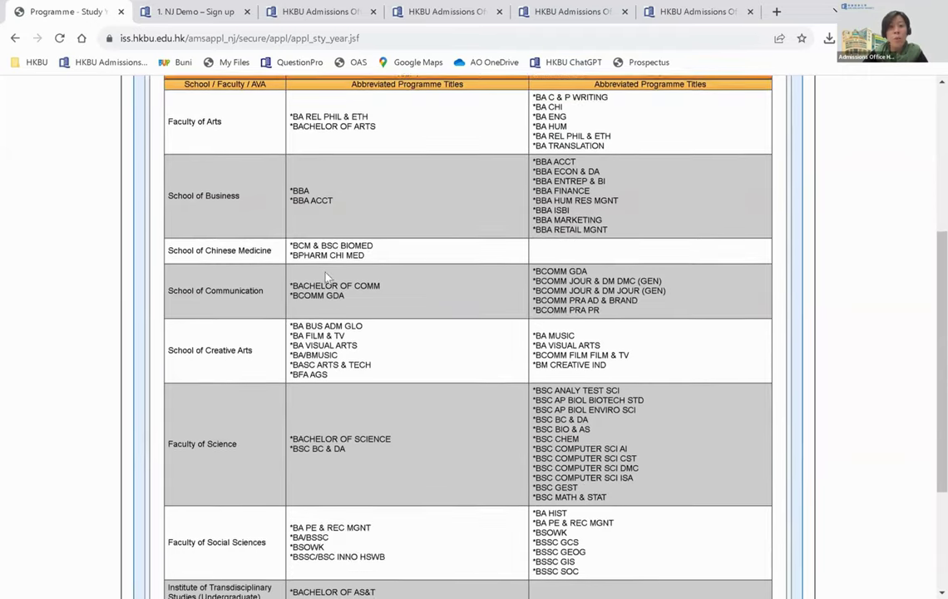
pyautogui.scroll(-4, 327, 277)
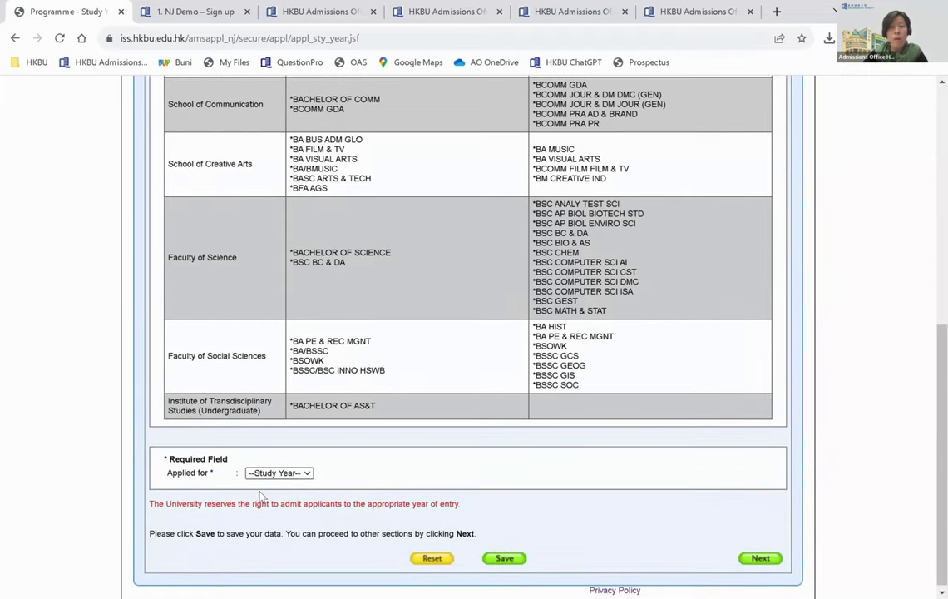
pyautogui.click(280, 472)
pyautogui.click(264, 494)
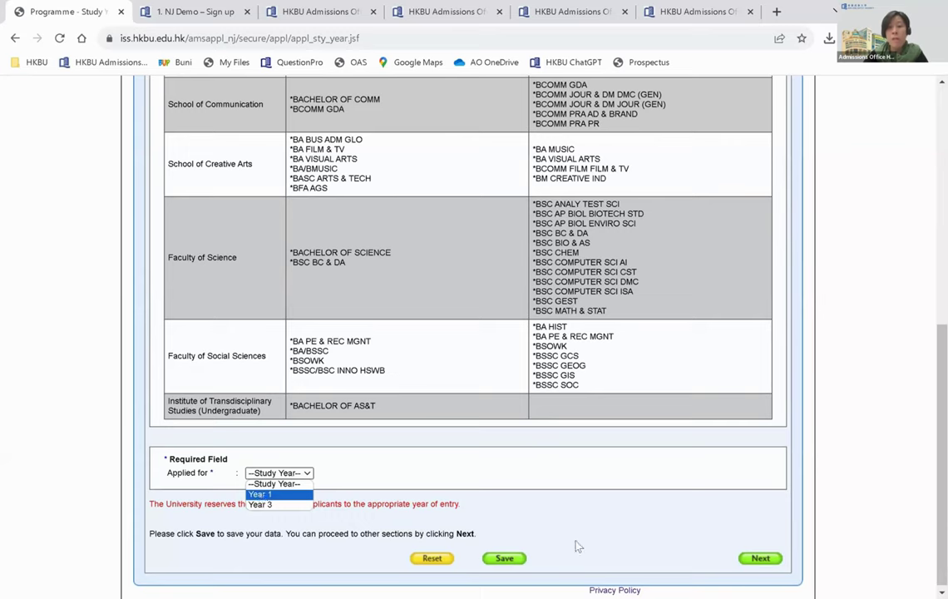
# Save the Study Year section and continue to the Study Programme section
pyautogui.click(745, 565)
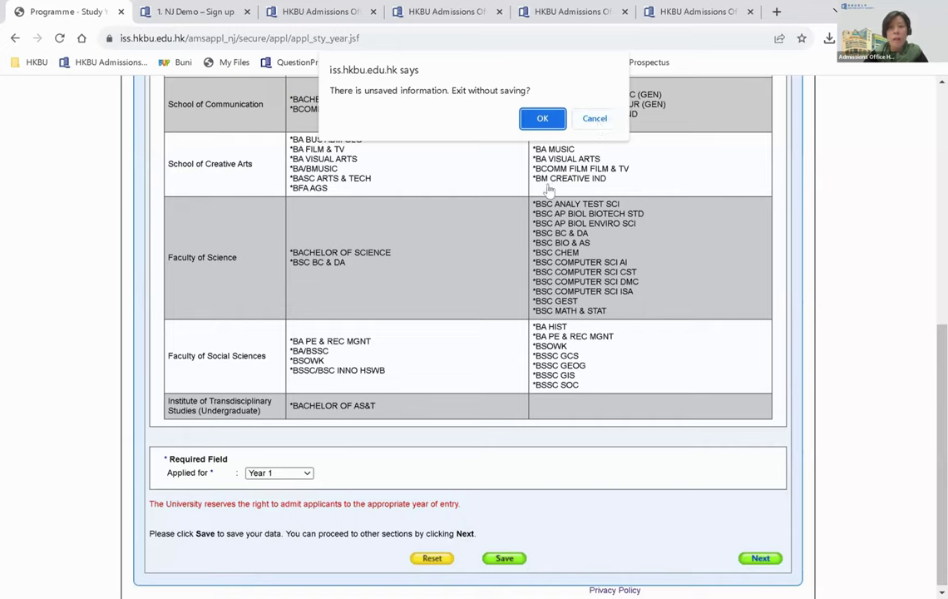
pyautogui.click(594, 118)
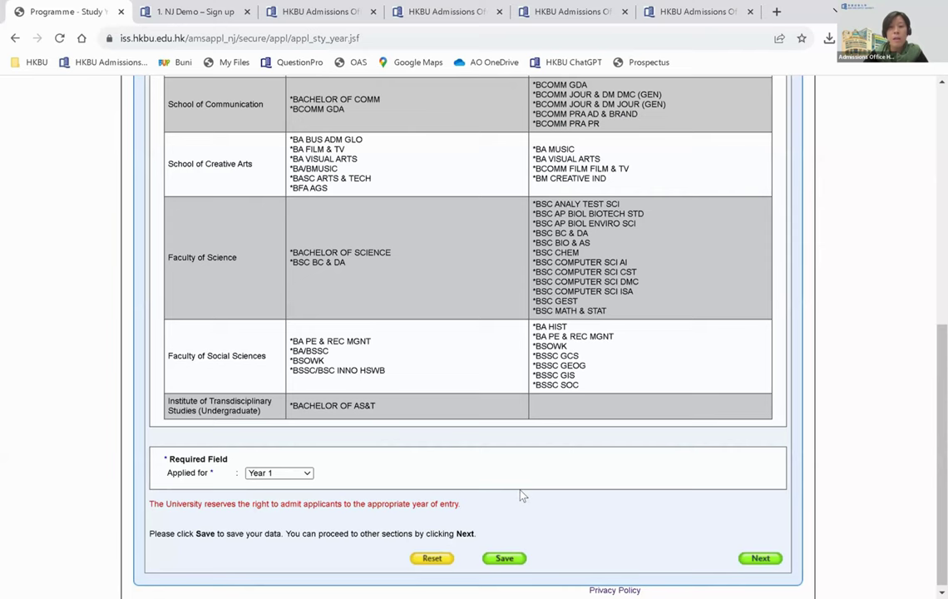
pyautogui.click(504, 557)
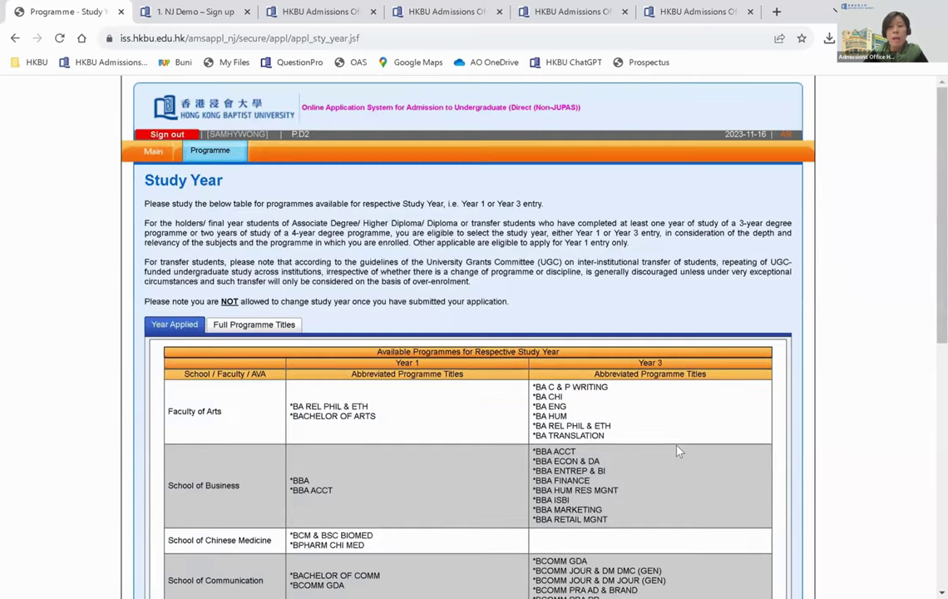
pyautogui.scroll(-2, 678, 451)
pyautogui.scroll(-4, 678, 450)
pyautogui.click(757, 557)
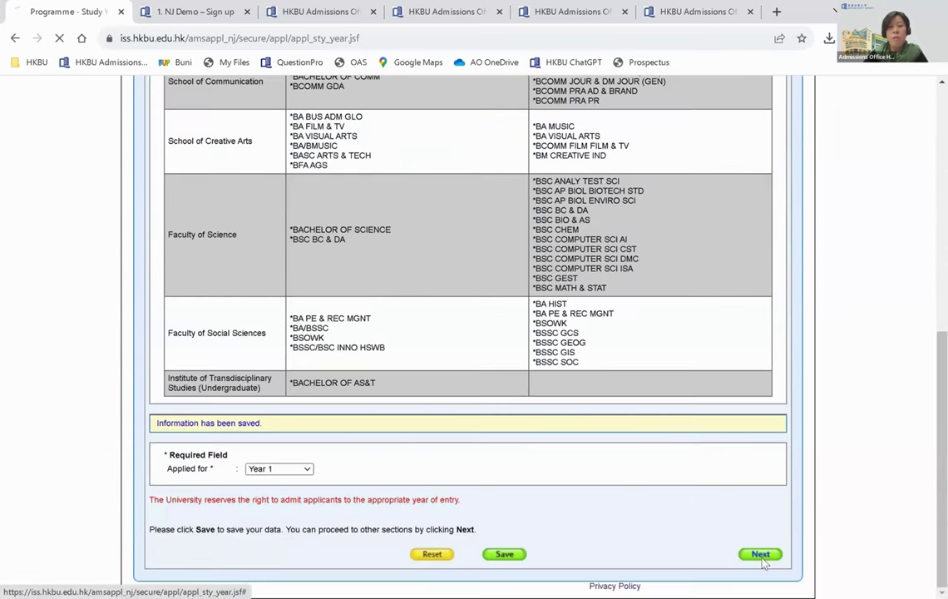
# Choose *BA VISUAL ARTS as the first programme choice and save it
pyautogui.click(432, 312)
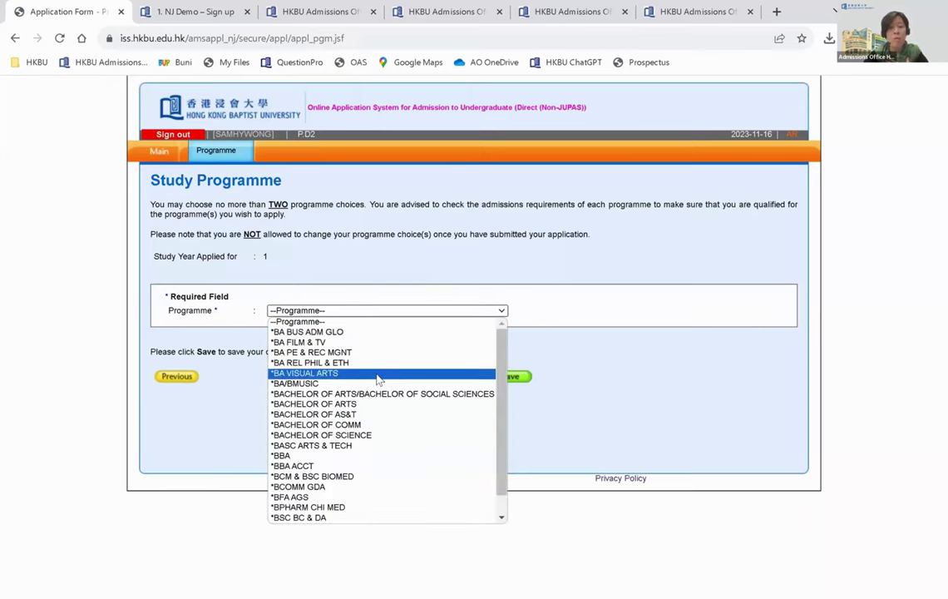
pyautogui.click(377, 379)
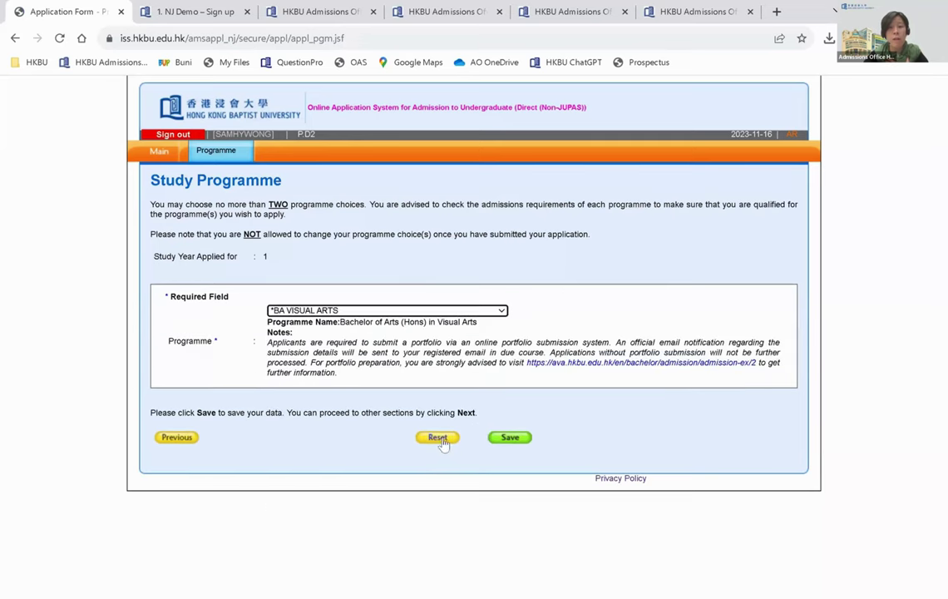
pyautogui.click(505, 442)
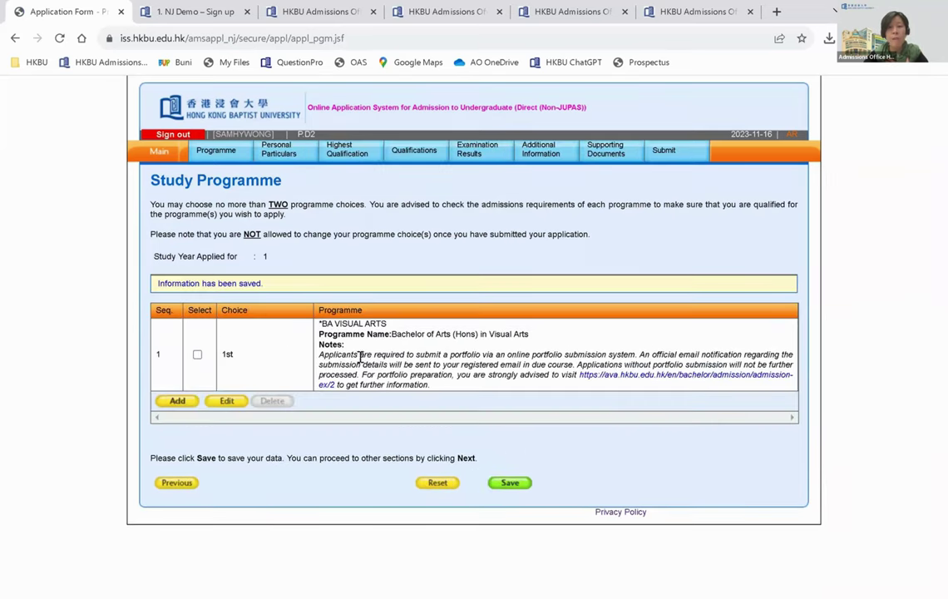
# Add *BACHELOR OF ARTS as the second programme choice and save it
pyautogui.click(177, 401)
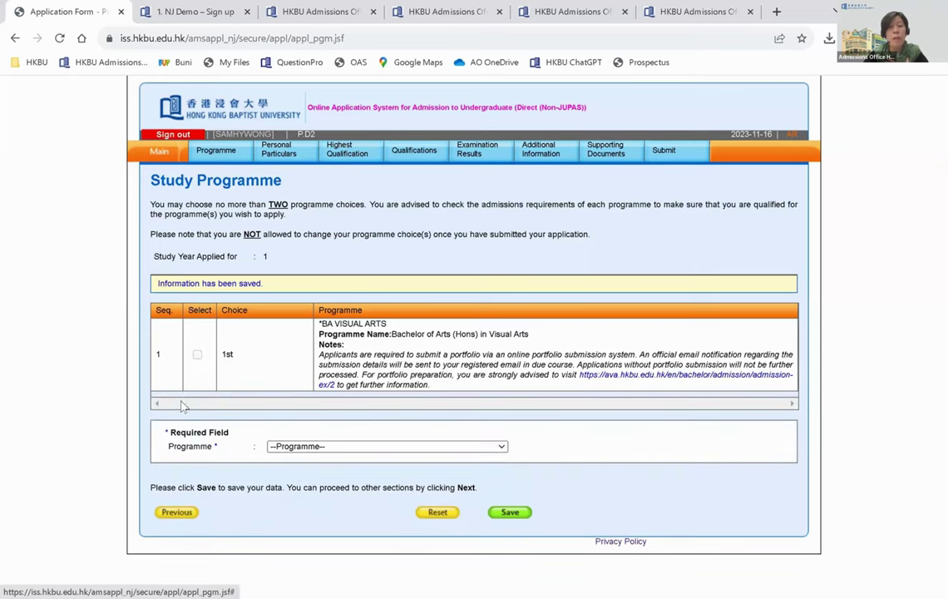
pyautogui.click(304, 448)
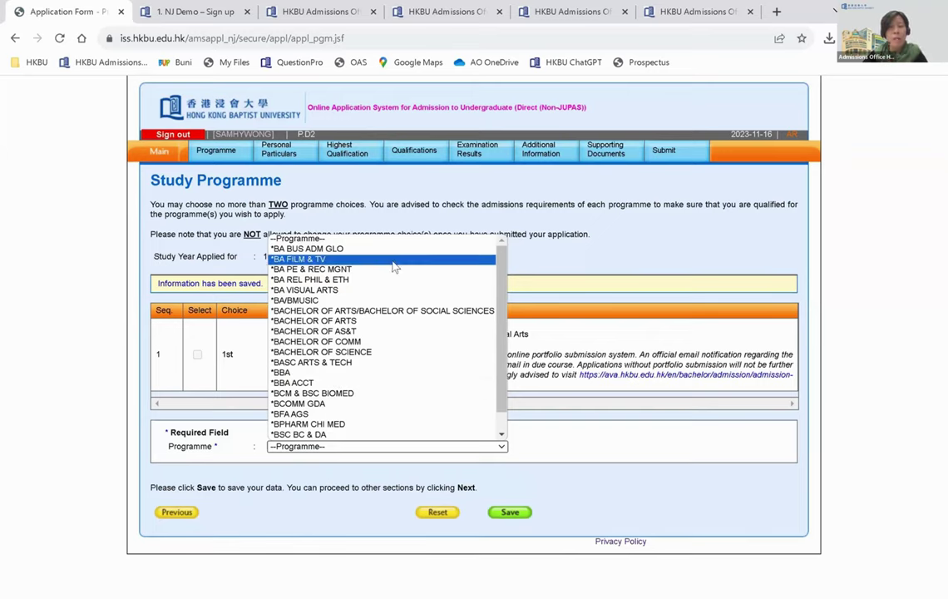
pyautogui.click(389, 324)
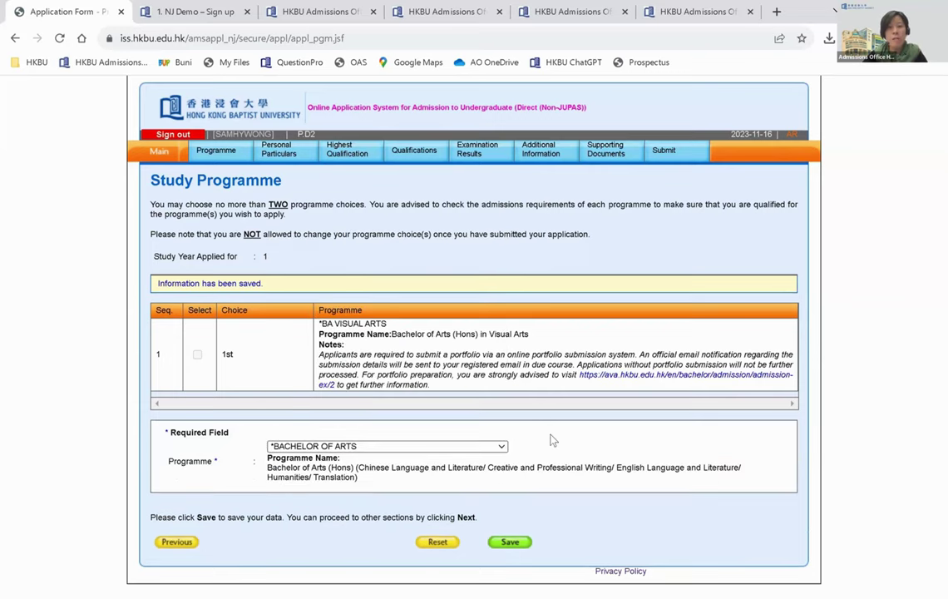
pyautogui.click(519, 544)
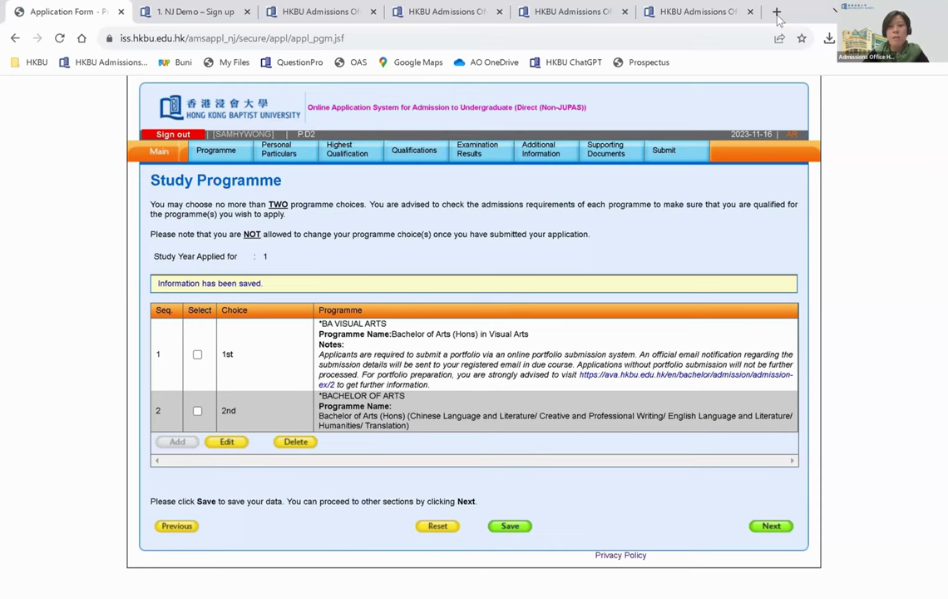
# Resize the browser window so the whole form width fits, and continue to the Personal Particulars section
pyautogui.moveTo(794, 12); pyautogui.dragTo(553, 41)
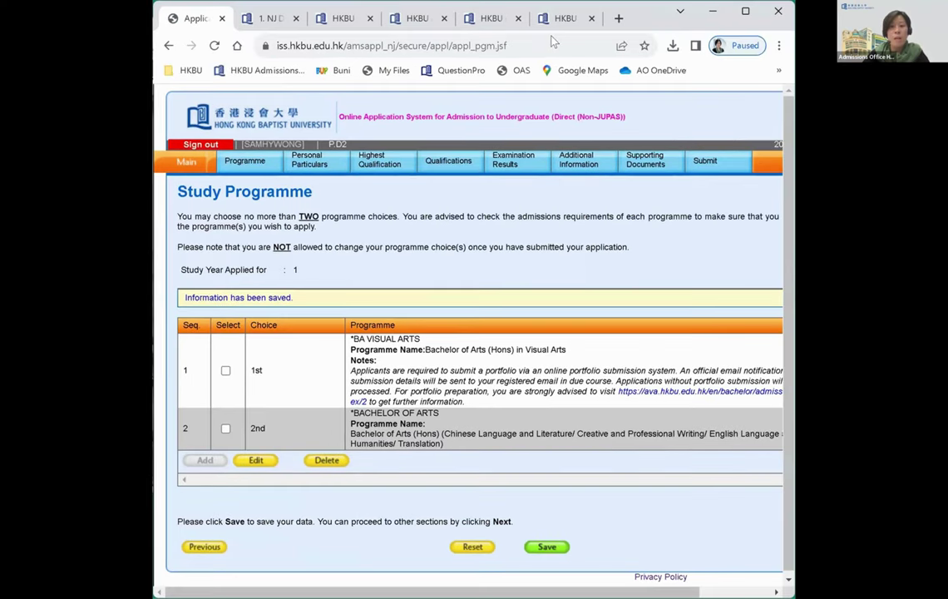
pyautogui.scroll(-1, 551, 545)
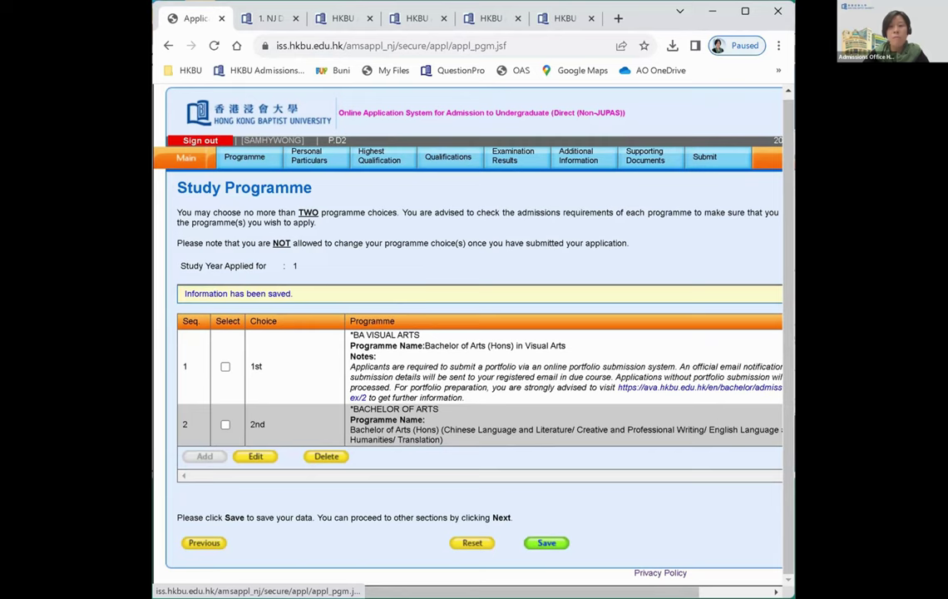
pyautogui.moveTo(888, 545); pyautogui.dragTo(915, 549)
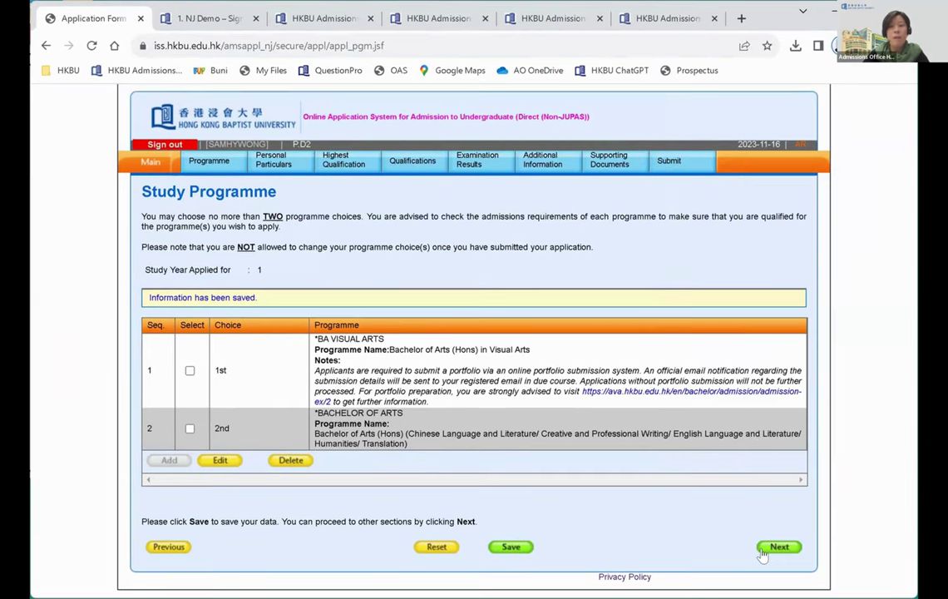
pyautogui.click(762, 552)
# Review the Personal Particulars form, answer No to the local student question, and activate the passport number field
pyautogui.scroll(-5, 602, 404)
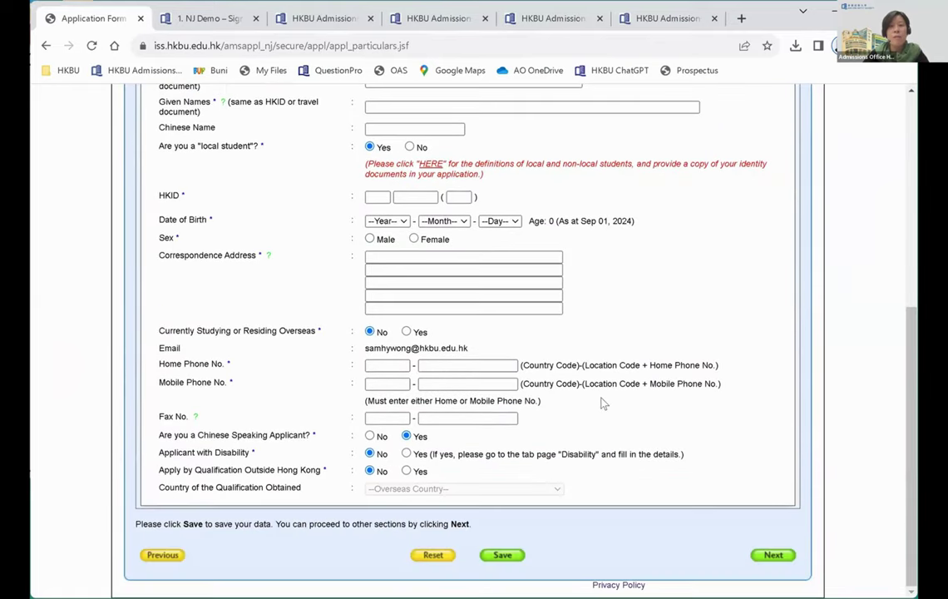
pyautogui.scroll(5, 603, 403)
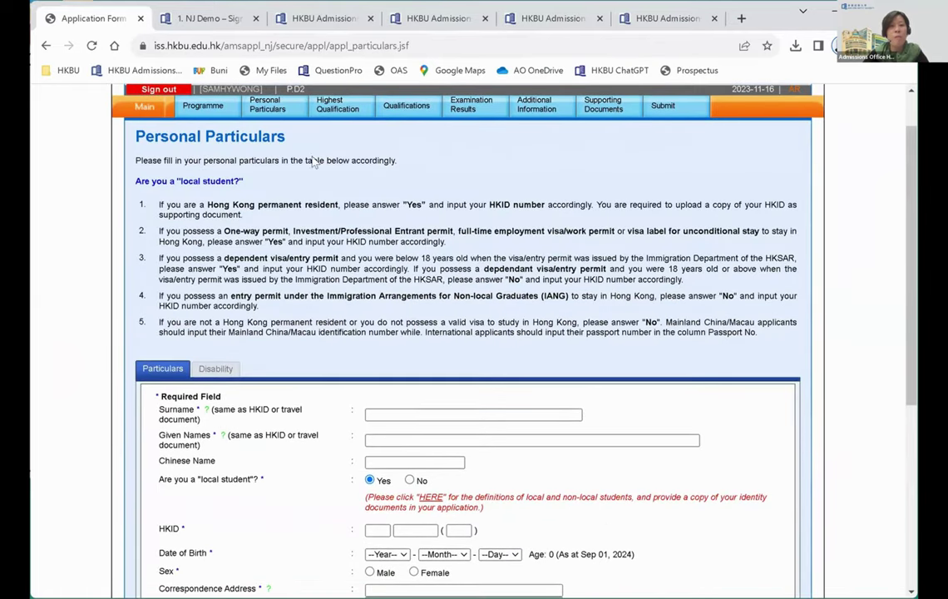
pyautogui.scroll(-4, 505, 255)
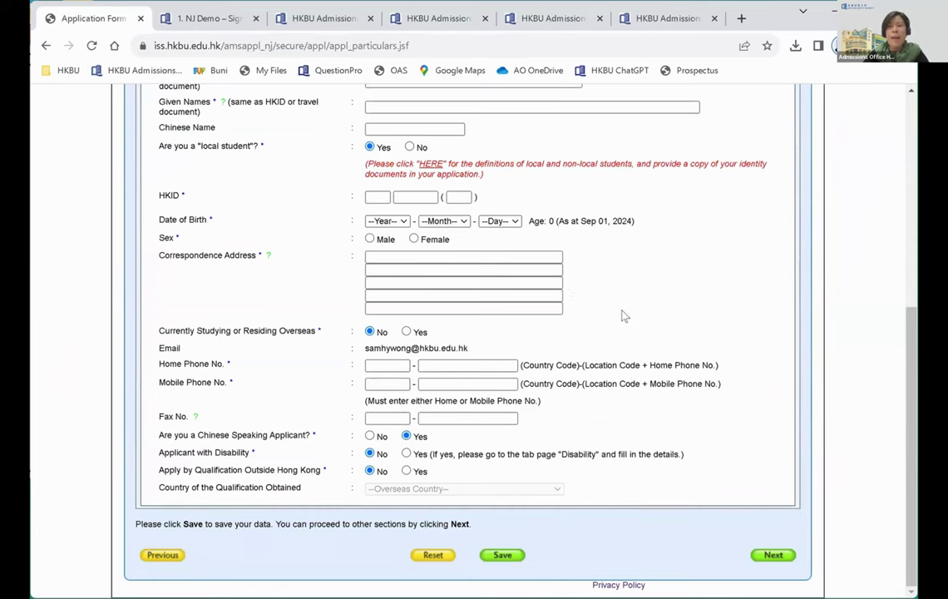
pyautogui.scroll(3, 616, 333)
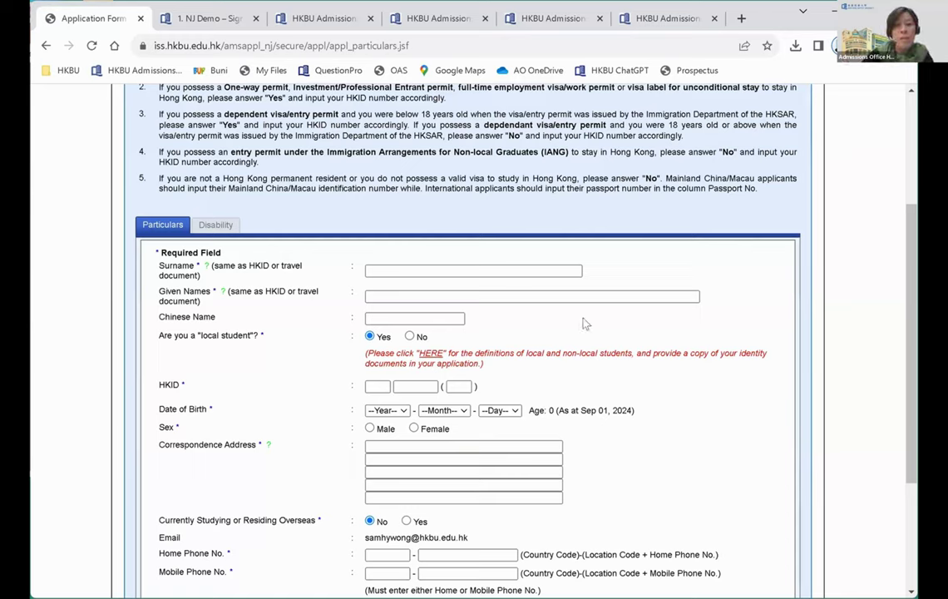
pyautogui.click(410, 337)
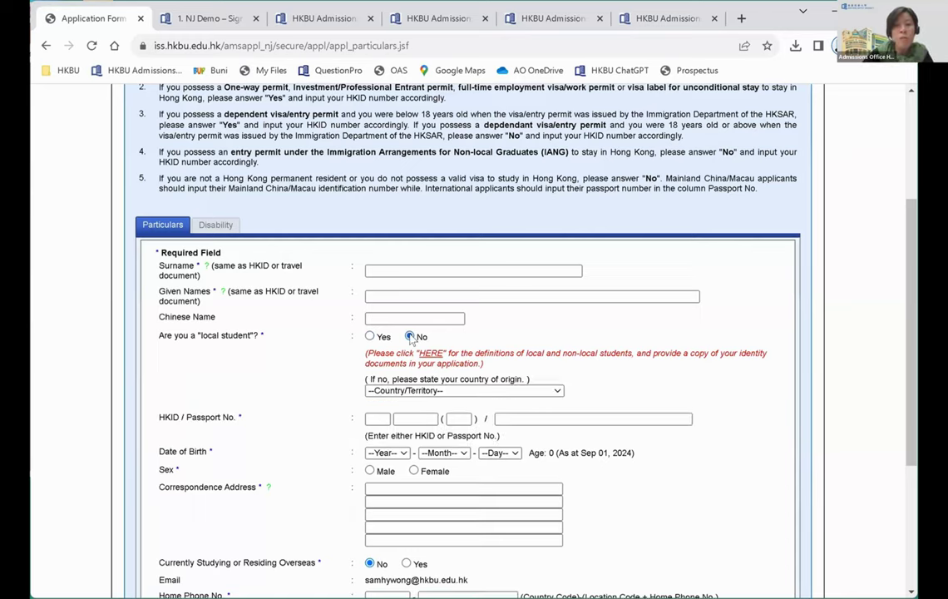
pyautogui.click(405, 391)
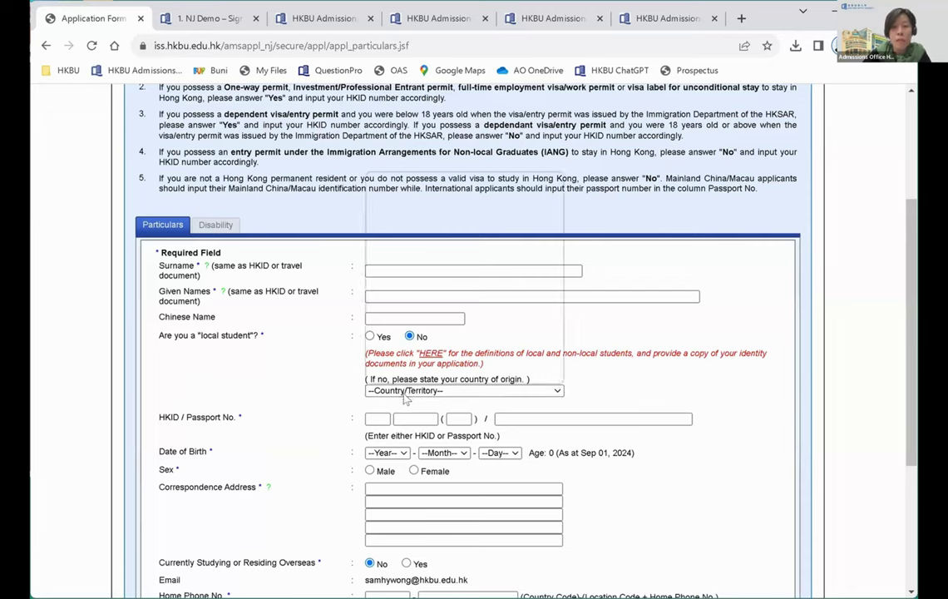
pyautogui.click(508, 418)
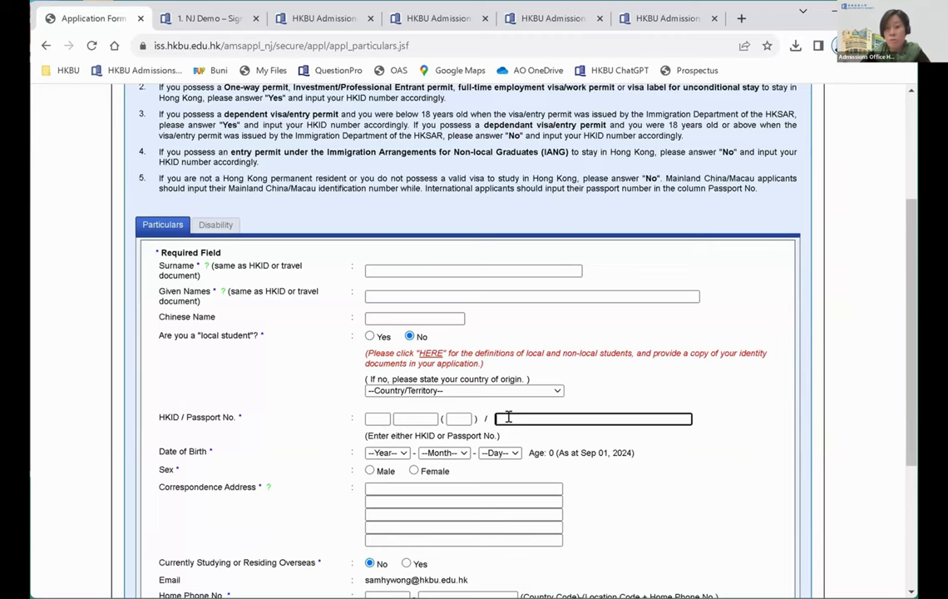
# Answer Yes to Apply by Qualification Outside Hong Kong and choose Bangladesh as the country of the qualification obtained
pyautogui.scroll(-3, 584, 491)
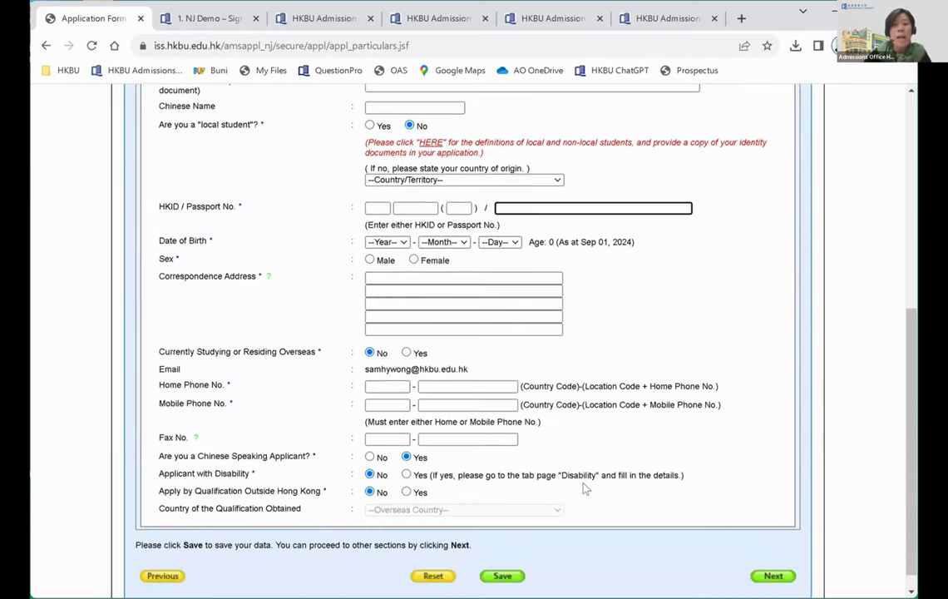
pyautogui.scroll(-1, 584, 489)
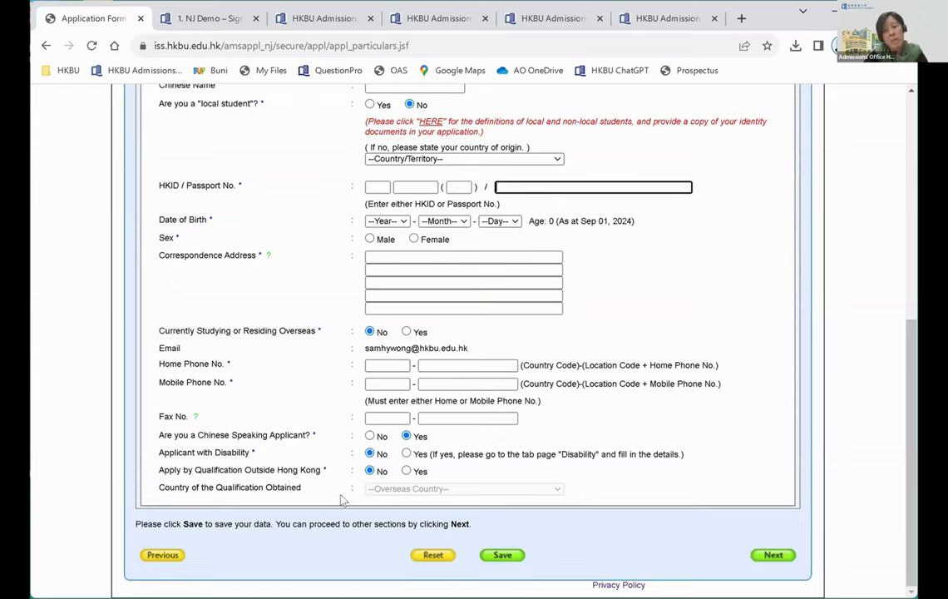
pyautogui.click(406, 471)
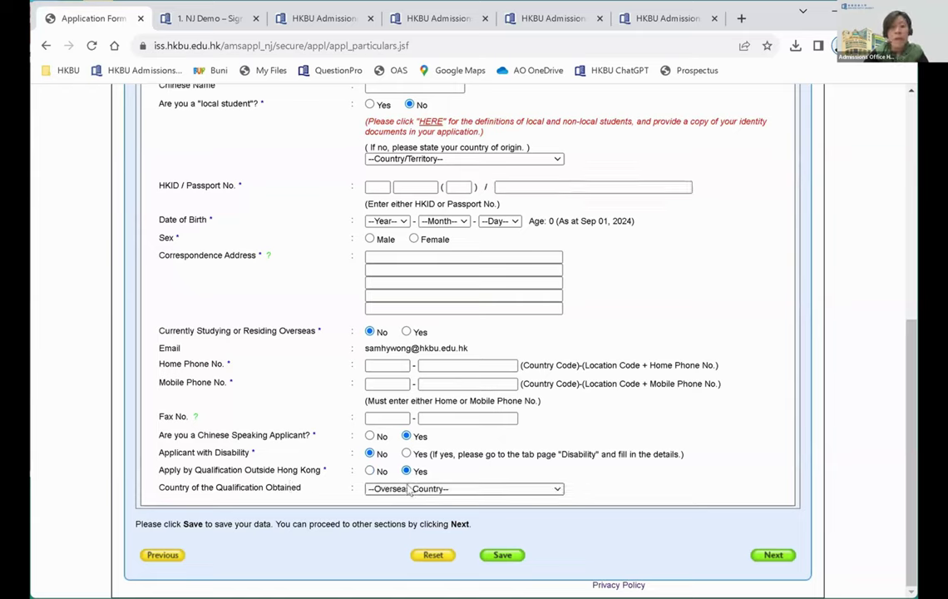
pyautogui.click(408, 489)
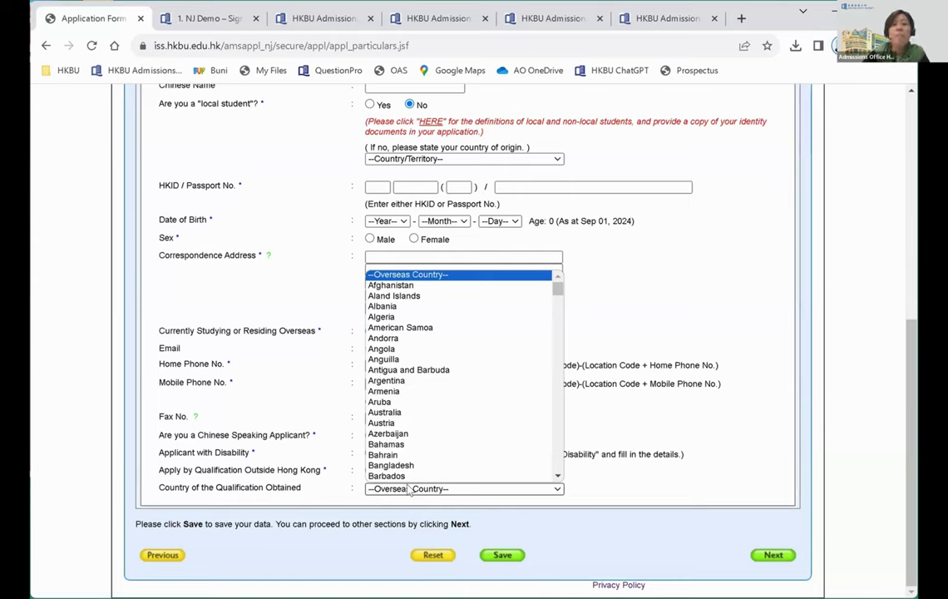
pyautogui.scroll(-1, 415, 468)
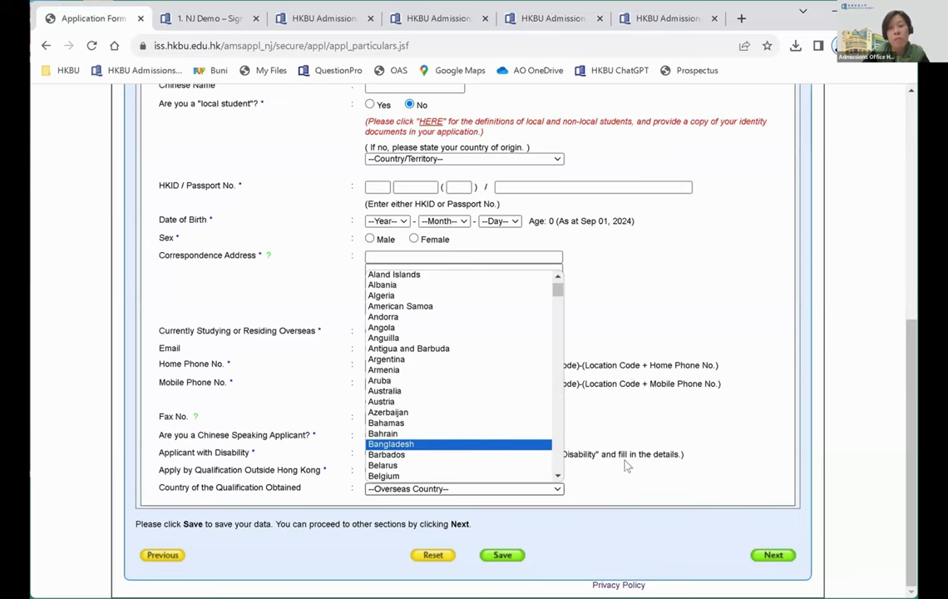
pyautogui.press('Return')
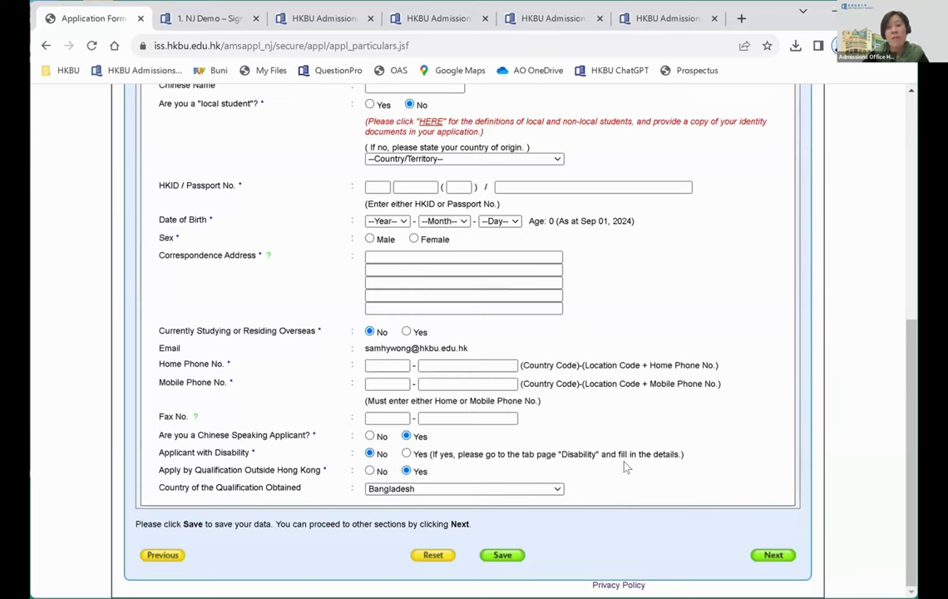
# Leave Personal Particulars without saving and continue to the Highest Qualification section
pyautogui.scroll(2, 625, 468)
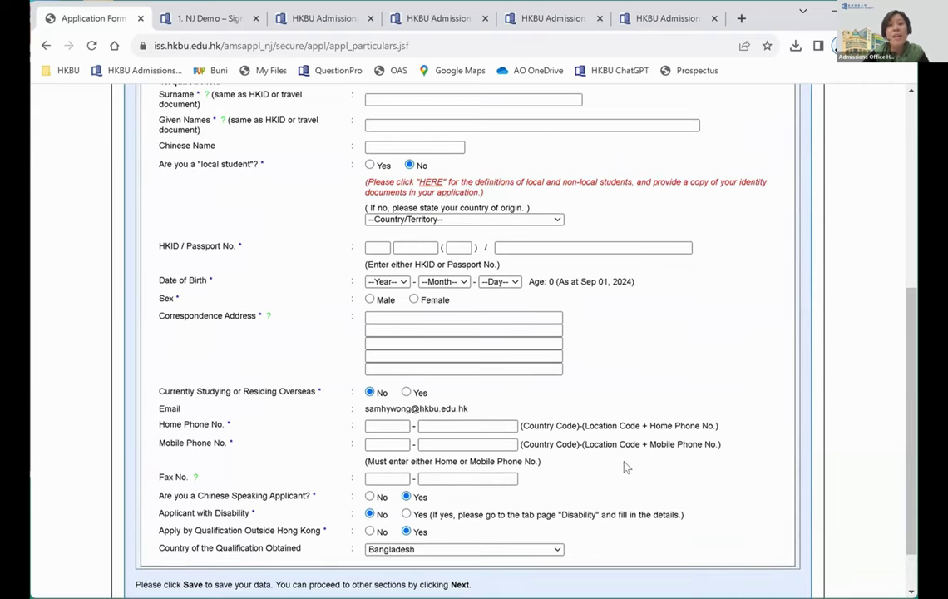
pyautogui.scroll(-2, 626, 468)
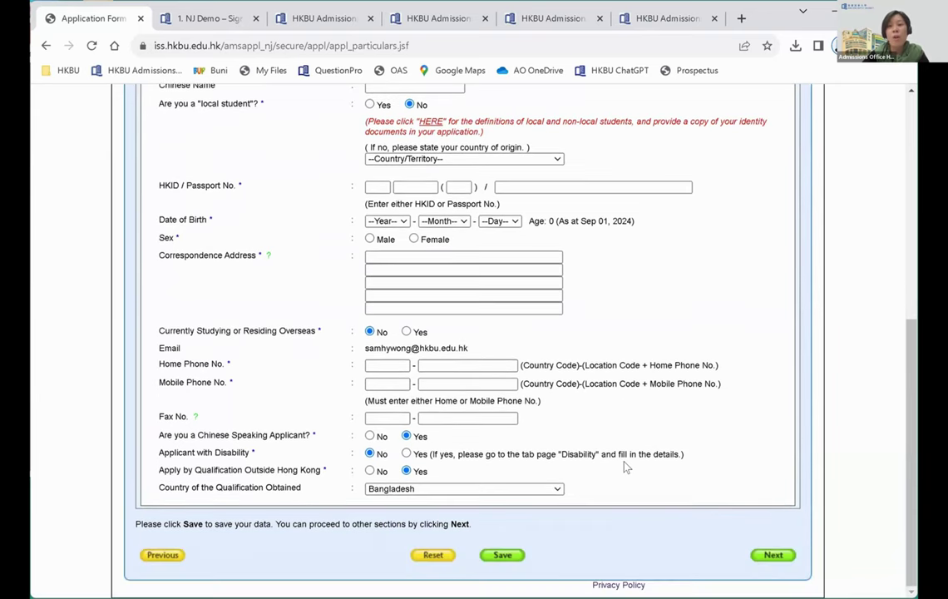
pyautogui.click(773, 555)
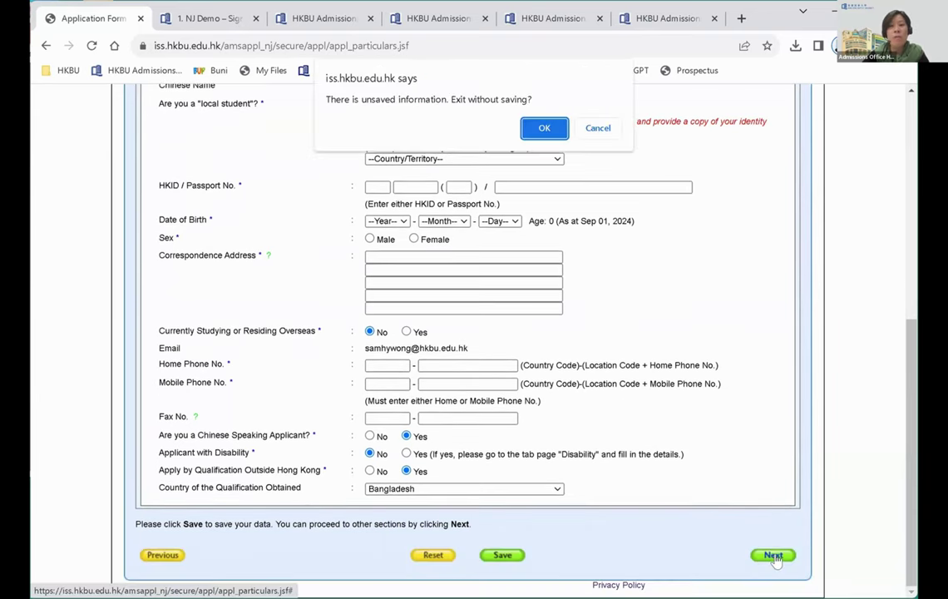
pyautogui.click(549, 127)
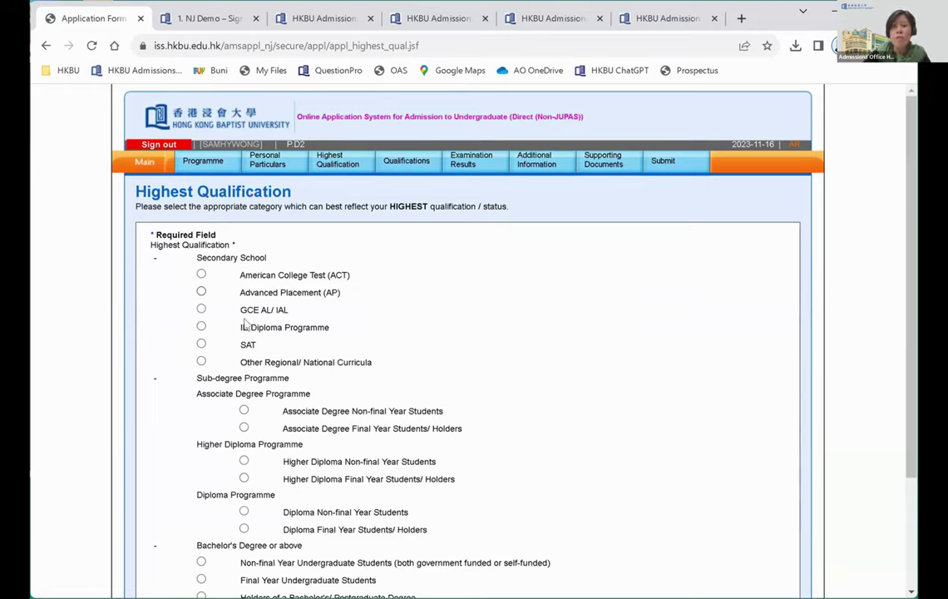
# Try Other Regional/ National Curricula and Non-final Year Undergraduate Students as the highest qualification
pyautogui.moveTo(260, 320); pyautogui.dragTo(330, 329)
pyautogui.click(287, 328)
pyautogui.click(201, 362)
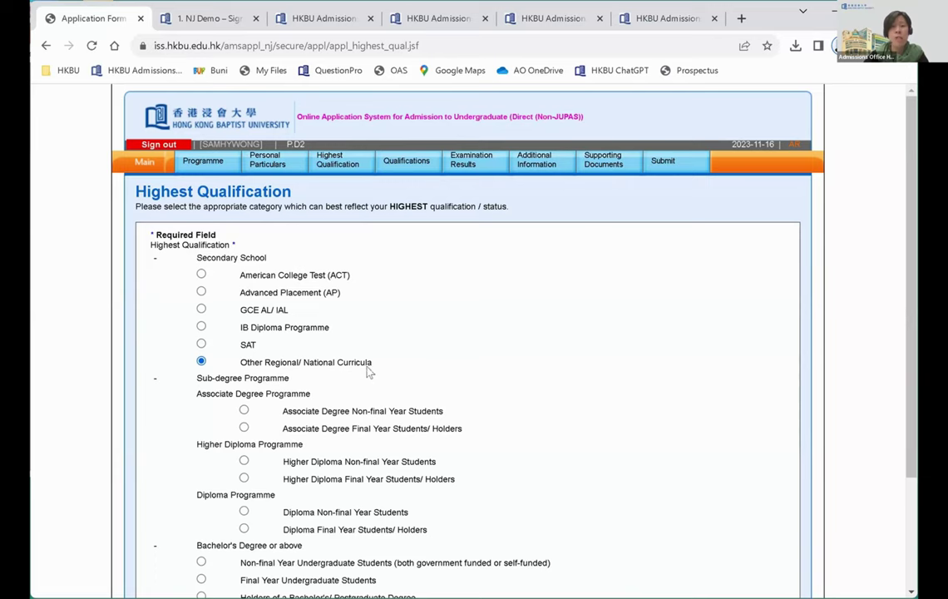
pyautogui.scroll(-3, 407, 380)
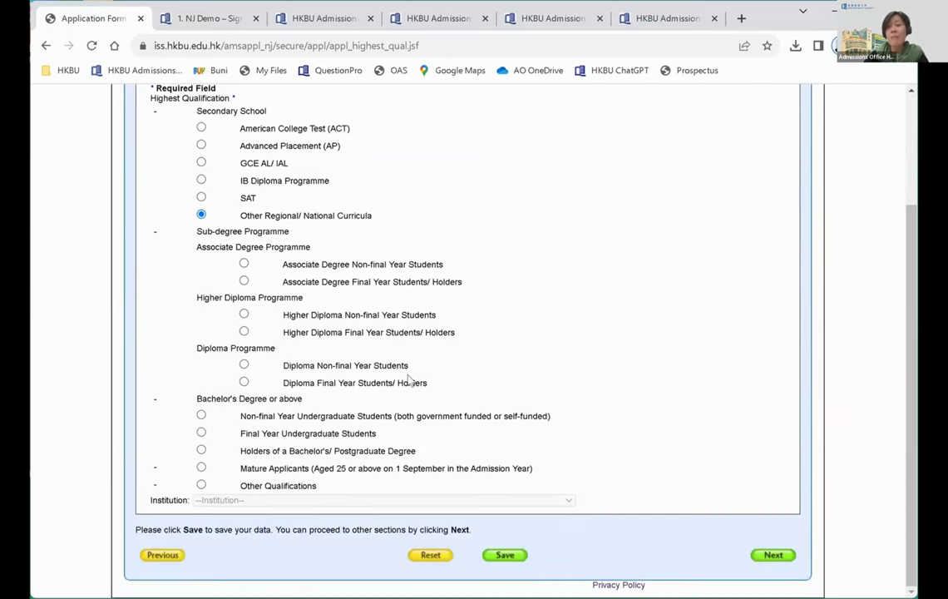
pyautogui.click(201, 414)
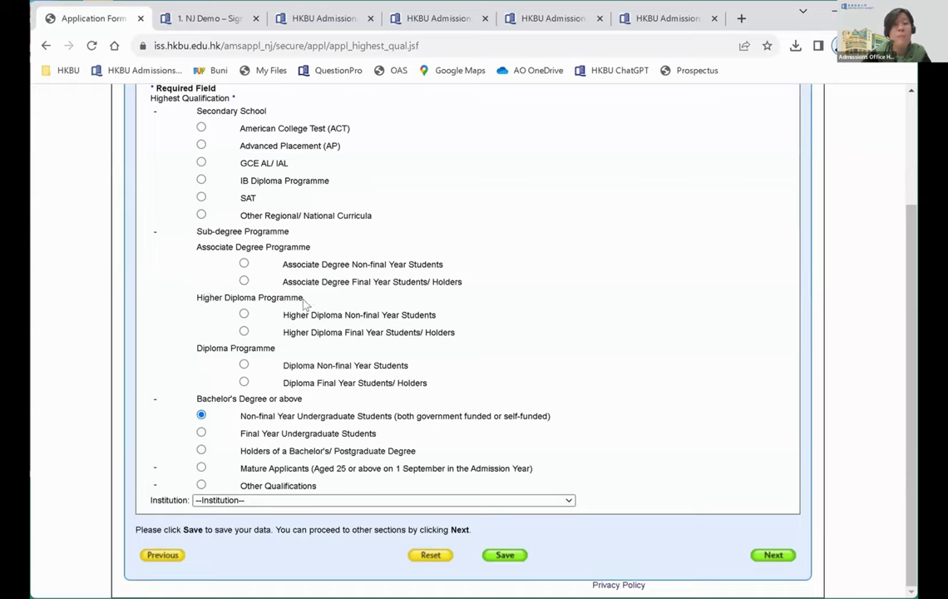
# Set the highest qualification to IB Diploma Programme
pyautogui.click(202, 179)
pyautogui.moveTo(238, 182); pyautogui.dragTo(339, 189)
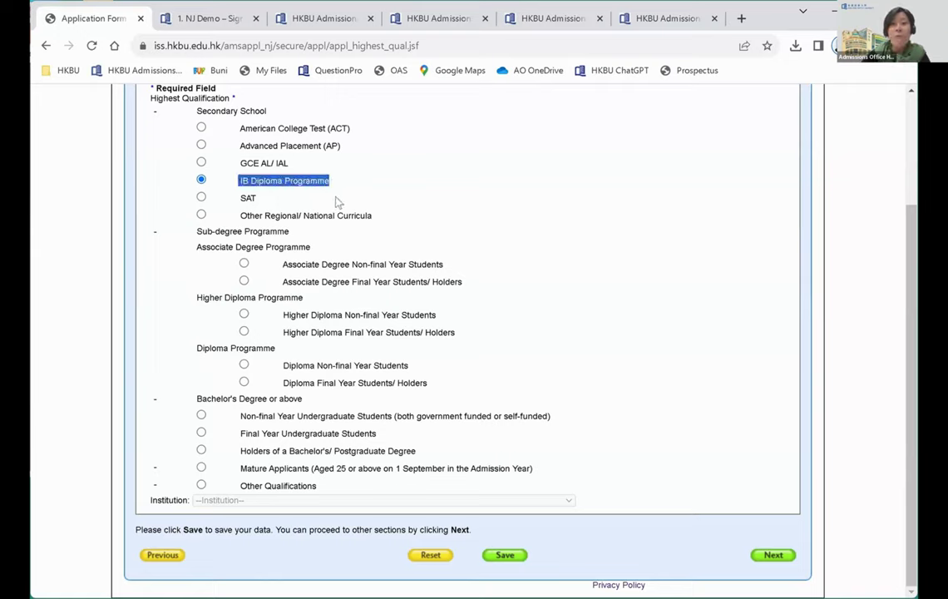
pyautogui.click(338, 202)
# Leave Highest Qualification without saving and open the Years of Schooling section
pyautogui.scroll(1, 337, 203)
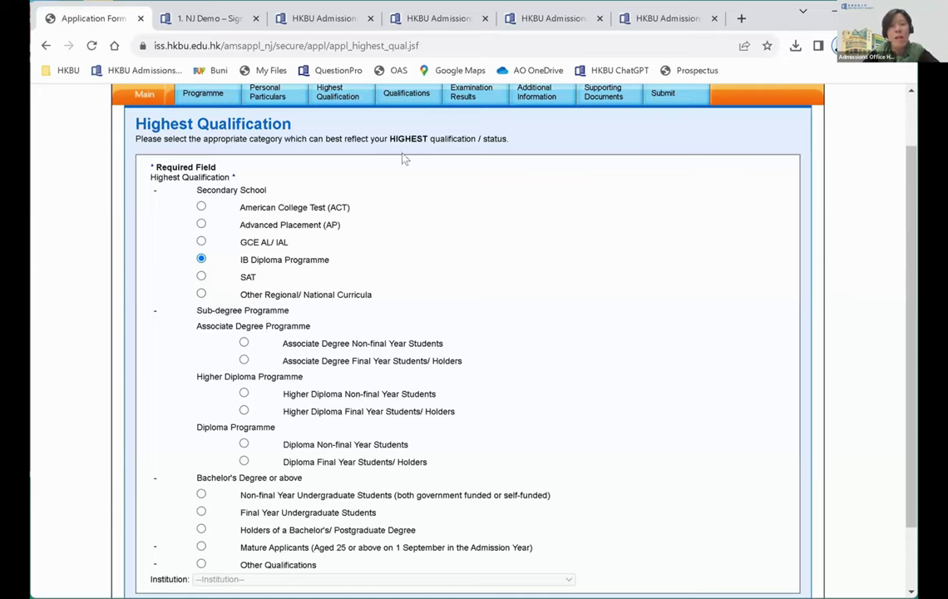
pyautogui.click(414, 114)
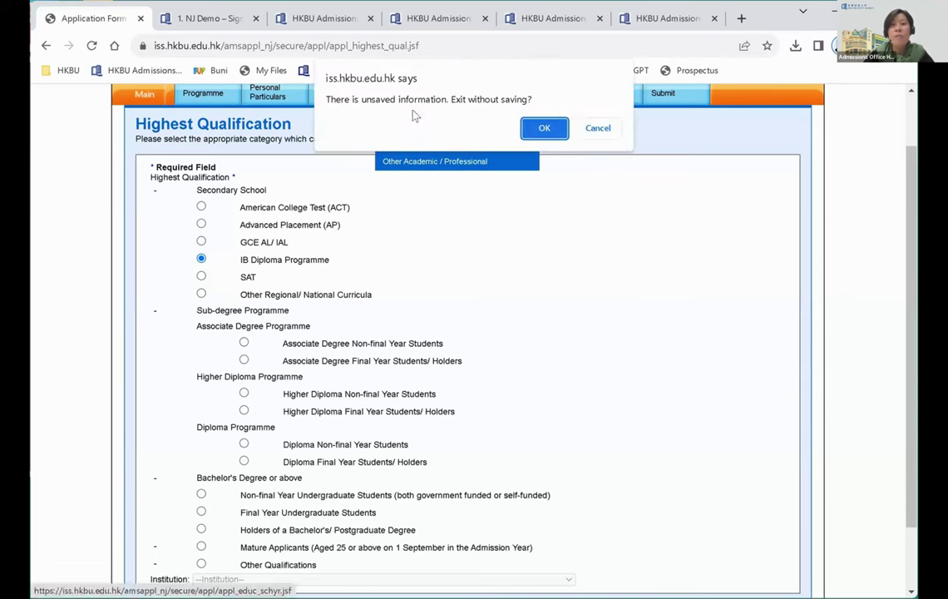
pyautogui.click(543, 128)
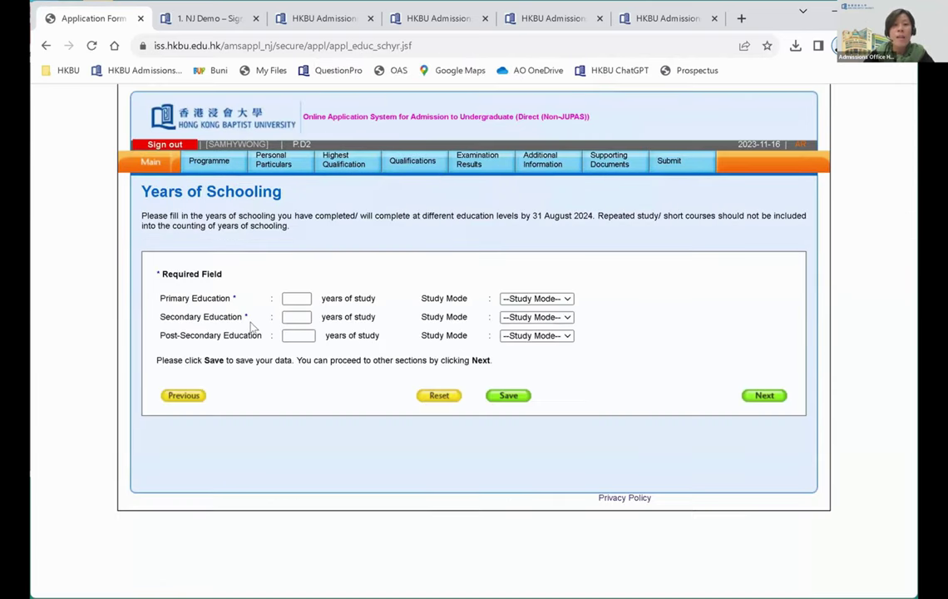
# Look over the primary and secondary education fields in Years of Schooling, and open the Secondary qualifications section
pyautogui.moveTo(250, 327); pyautogui.dragTo(138, 287)
pyautogui.moveTo(173, 327); pyautogui.dragTo(161, 328)
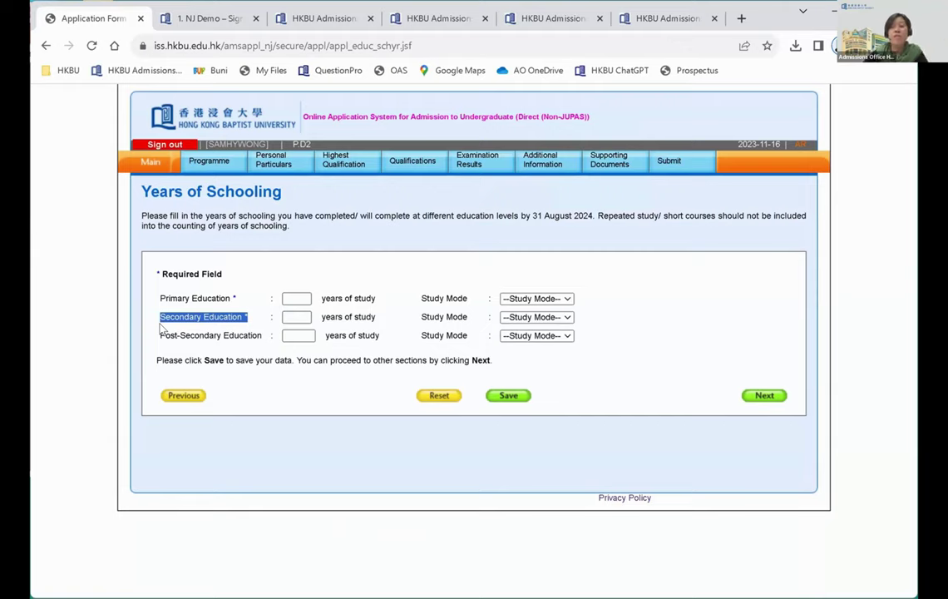
pyautogui.click(307, 299)
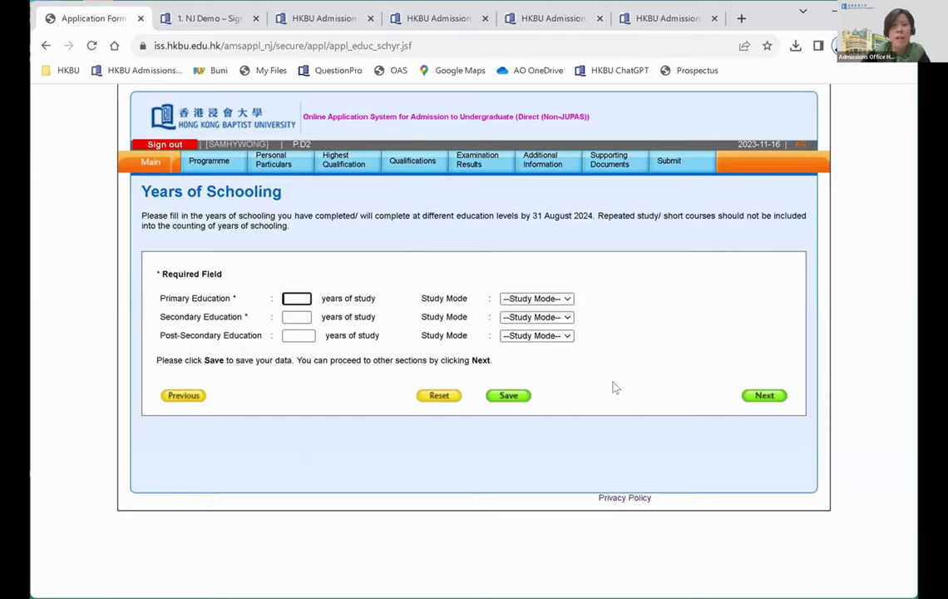
pyautogui.moveTo(387, 160)
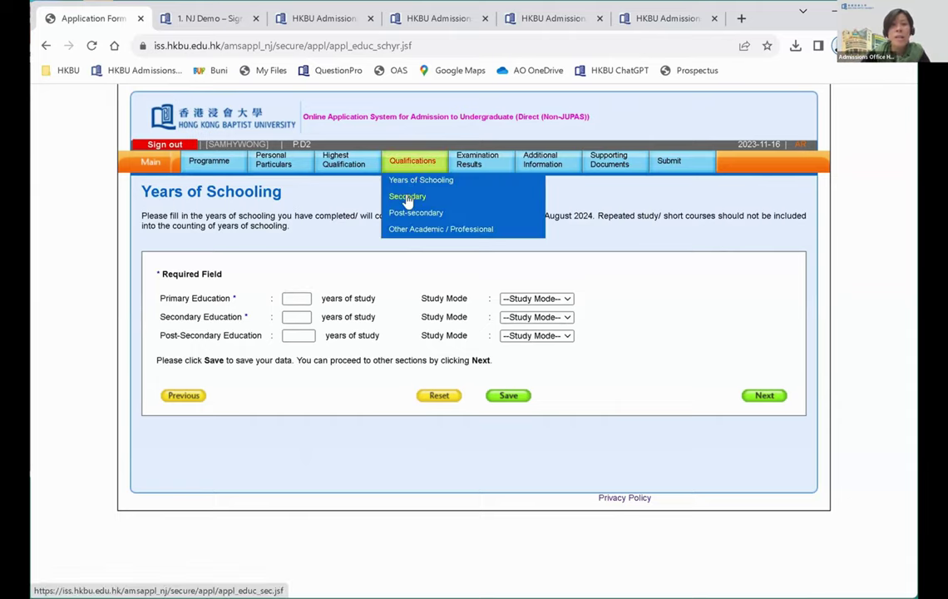
pyautogui.click(407, 199)
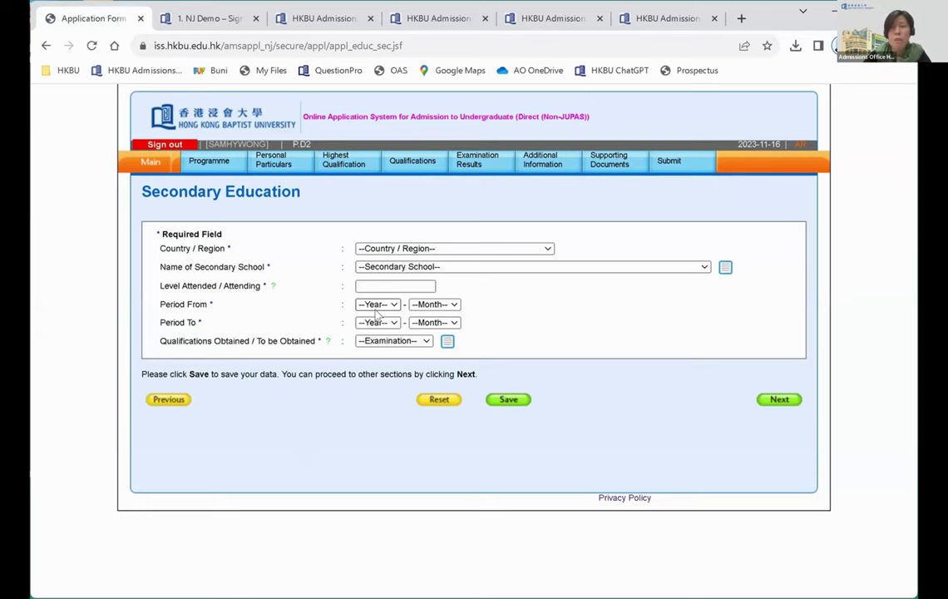
# Look over the Other Academic / Professional Qualifications section, and open the GCE examination results section
pyautogui.moveTo(412, 163)
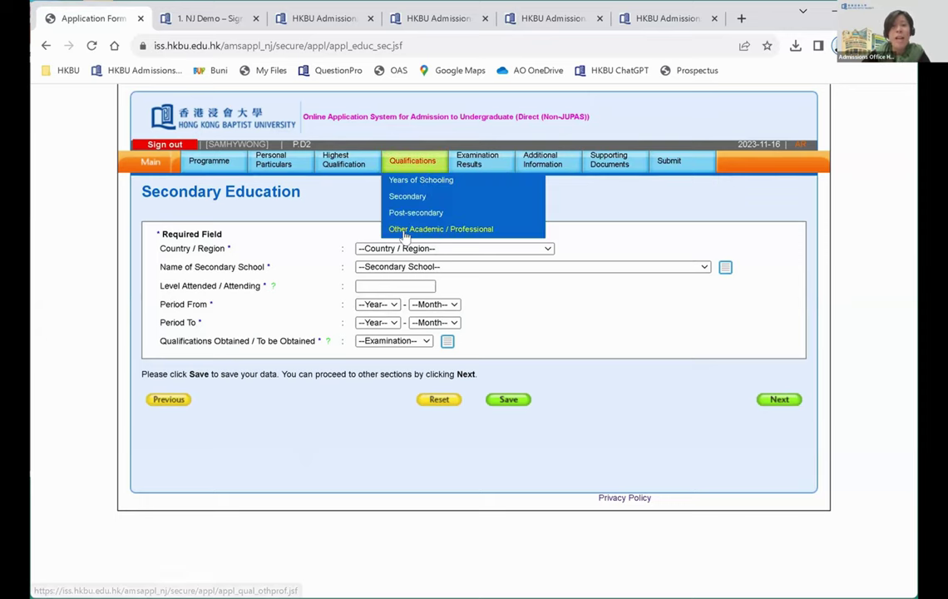
pyautogui.click(405, 232)
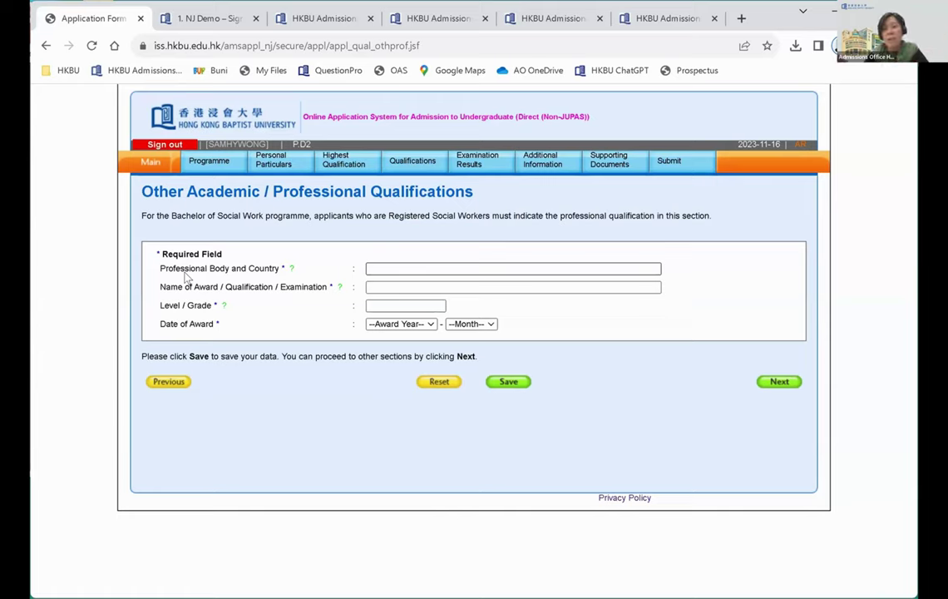
pyautogui.moveTo(476, 163)
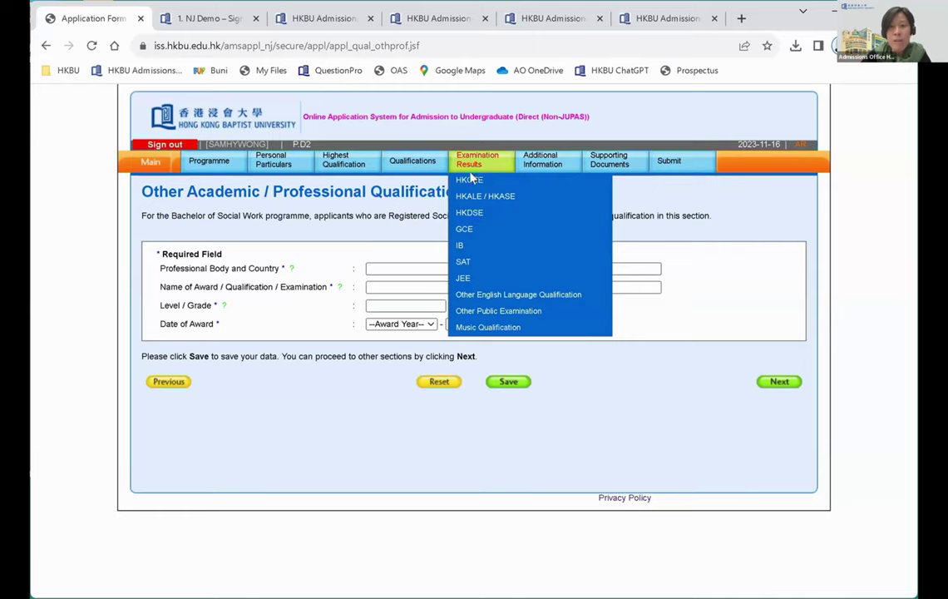
pyautogui.click(464, 233)
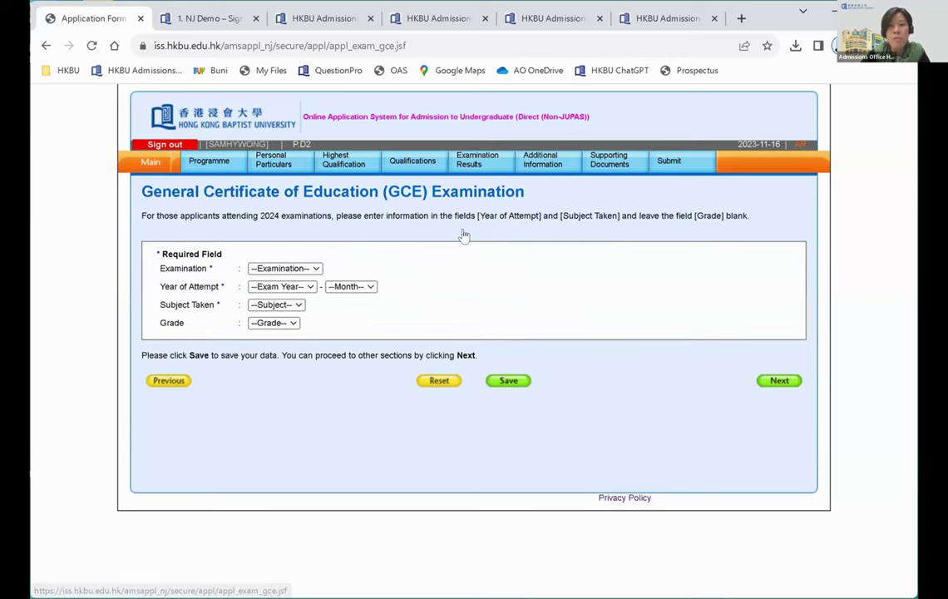
# Check the GCE examination types without choosing one, and highlight the instruction on filling in 2024 examinations and leaving Grade blank
pyautogui.click(285, 269)
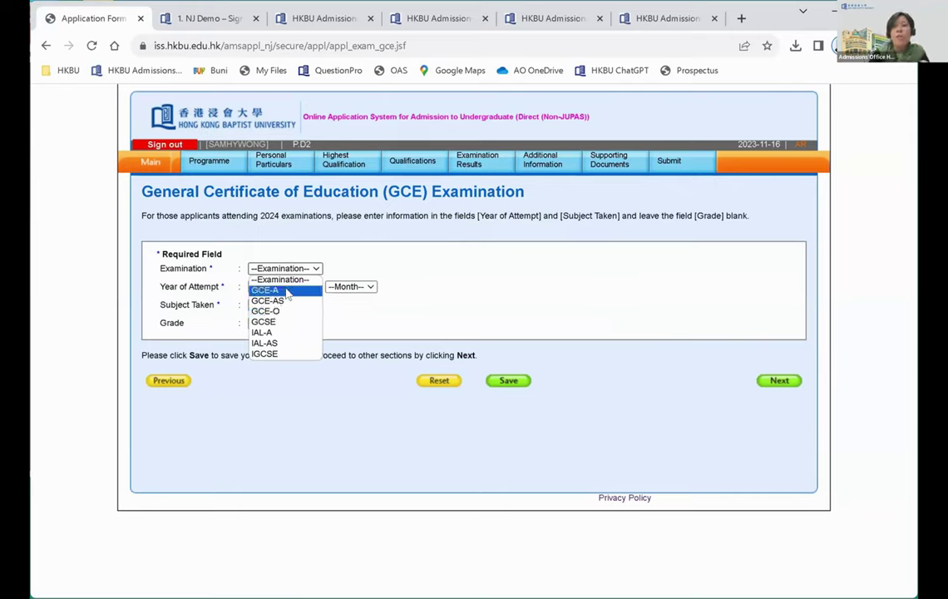
pyautogui.click(487, 241)
pyautogui.moveTo(456, 215); pyautogui.dragTo(728, 233)
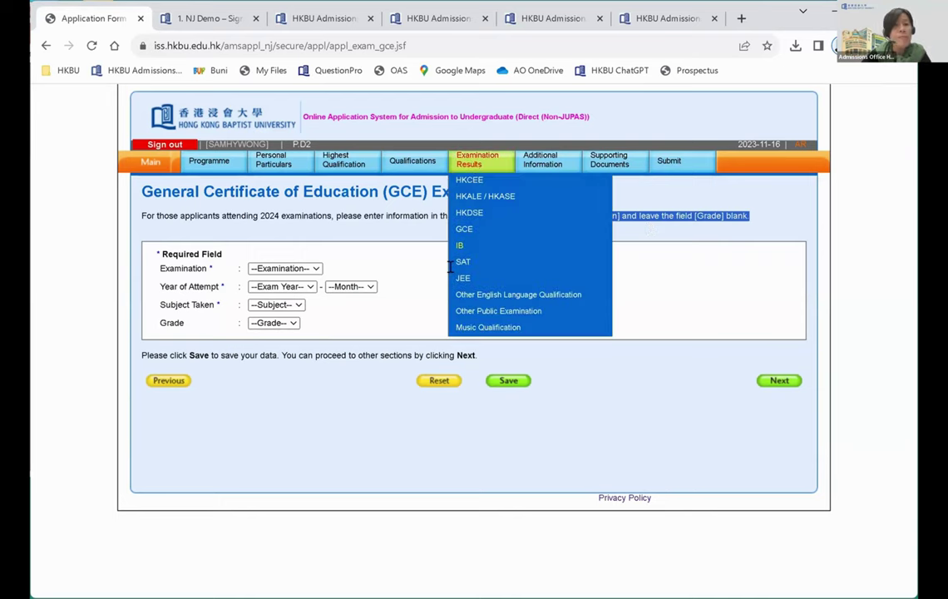
# Look over the IB examination section, and open the Other English Language Qualification section
pyautogui.click(462, 246)
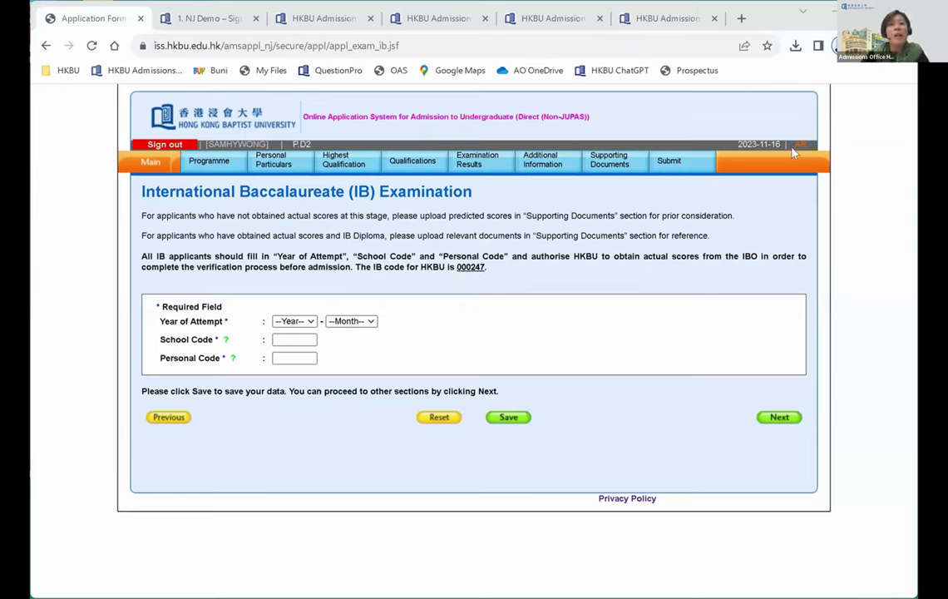
pyautogui.moveTo(466, 158)
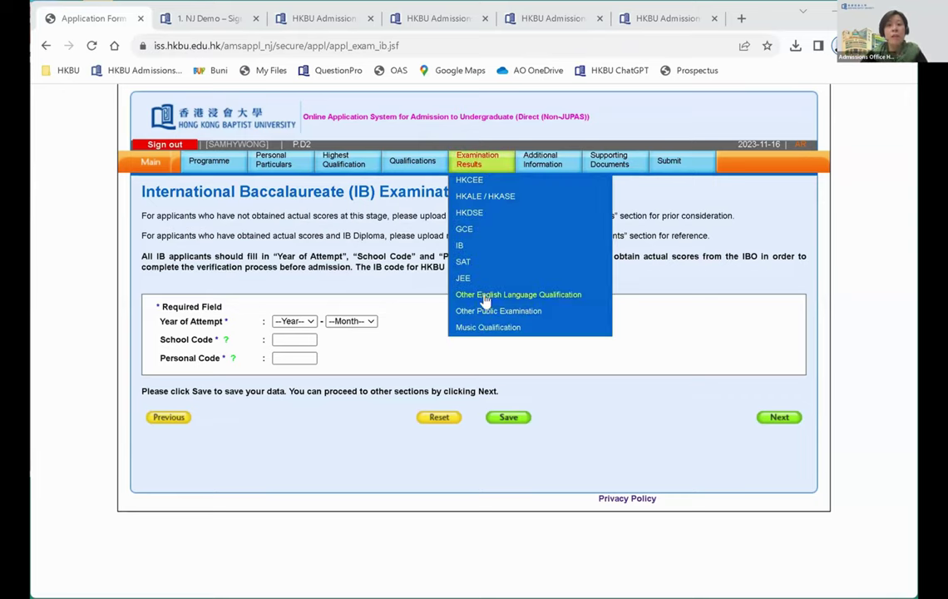
pyautogui.click(485, 295)
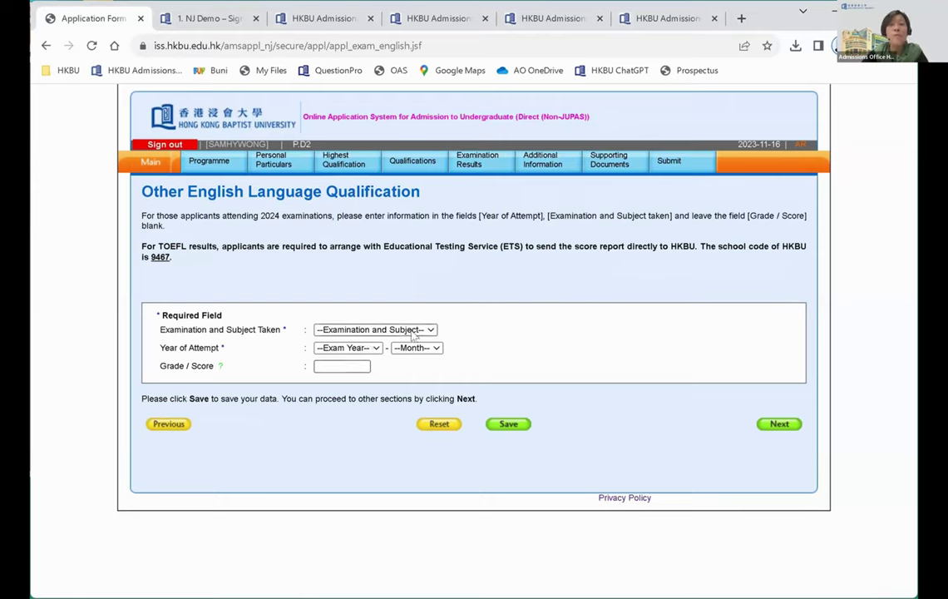
# Check the year and month choices for the English language examination attempt without selecting any
pyautogui.click(366, 349)
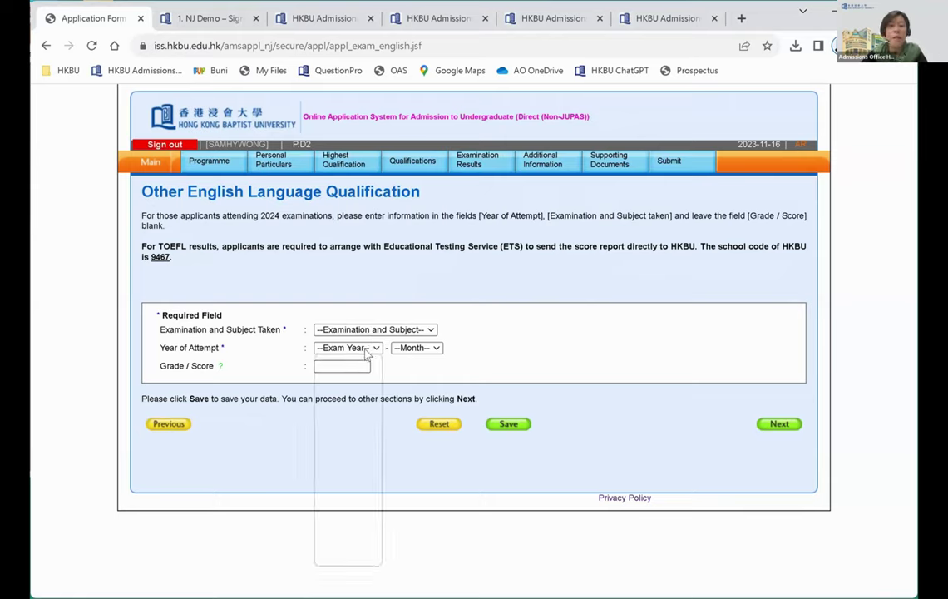
pyautogui.click(420, 351)
pyautogui.click(749, 416)
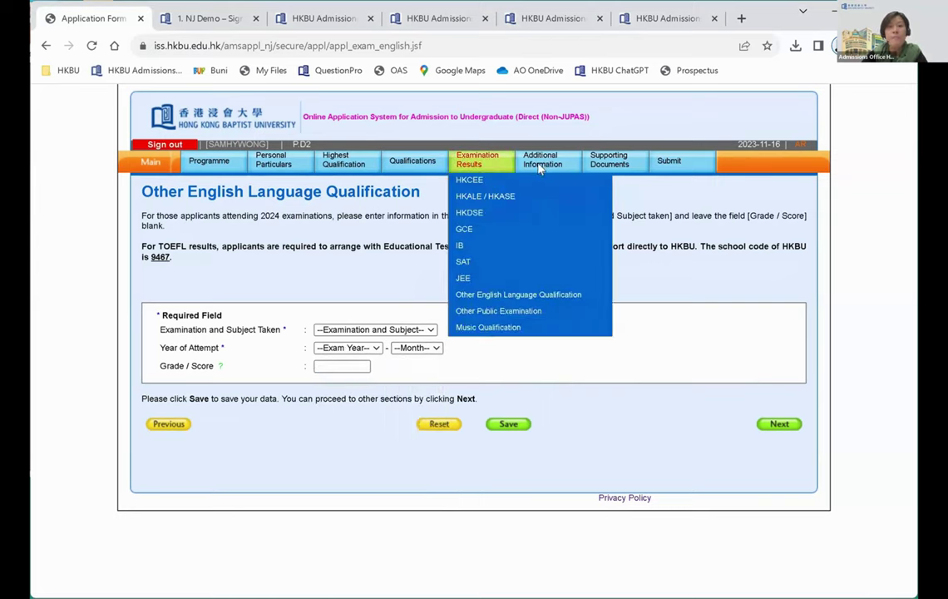
# Leave Other English Language Qualification without saving and open the Work Experience section under Additional Information
pyautogui.moveTo(537, 171)
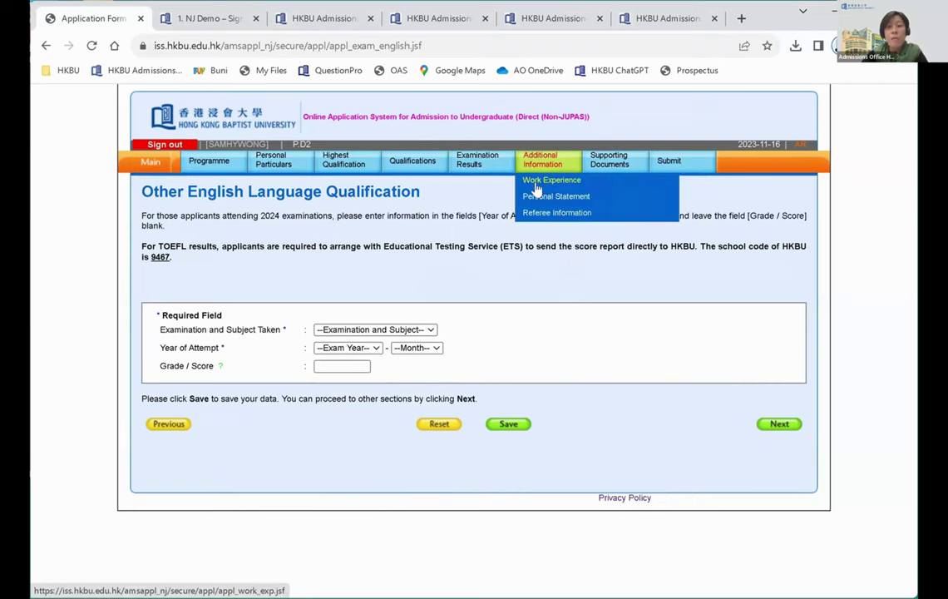
pyautogui.click(536, 184)
pyautogui.moveTo(540, 164)
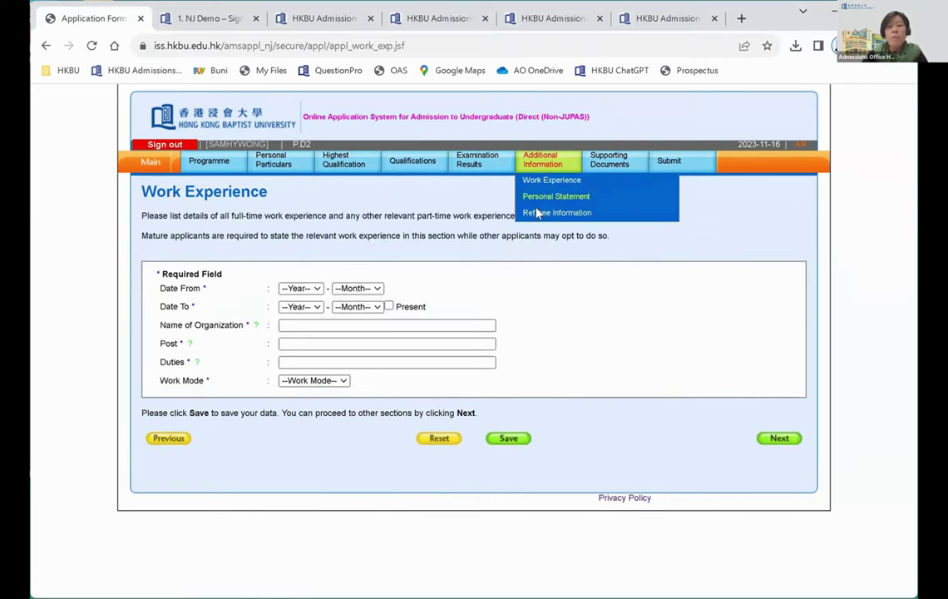